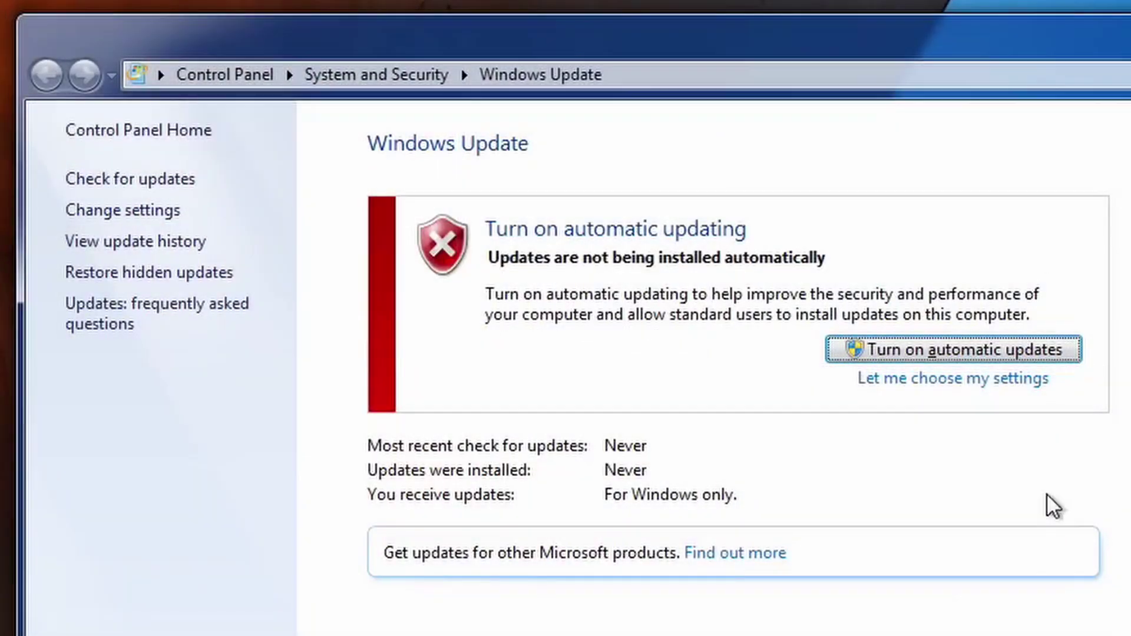
- Start an update search, then retry it after it fails with error 80072EFE
{"action": "left_click", "coordinate": [942, 349]}
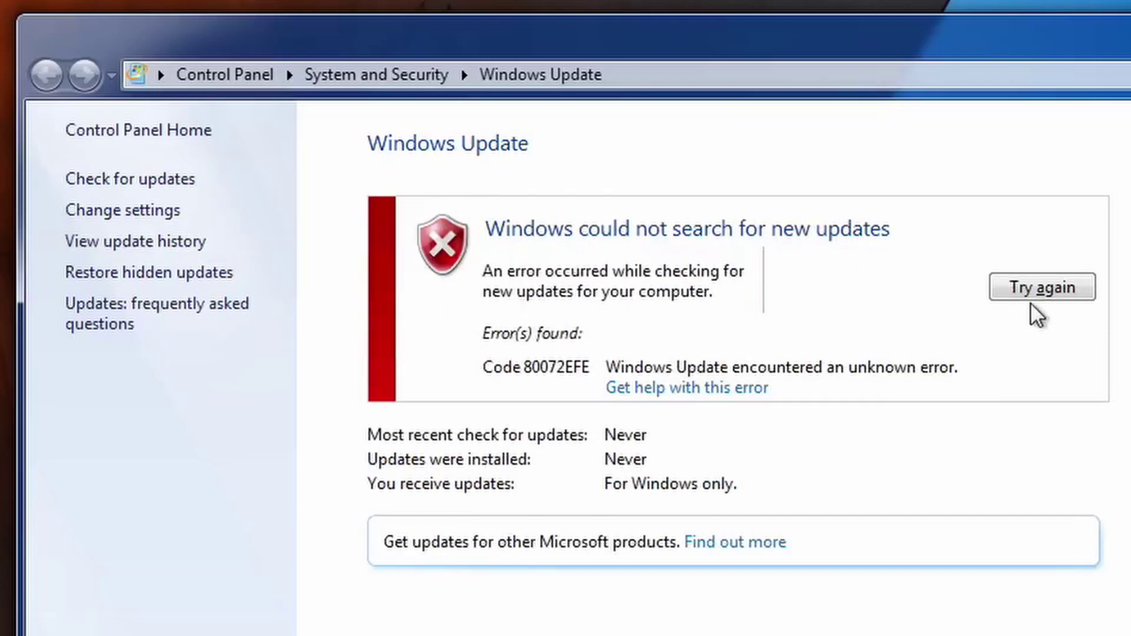
{"action": "left_click", "coordinate": [1031, 285]}
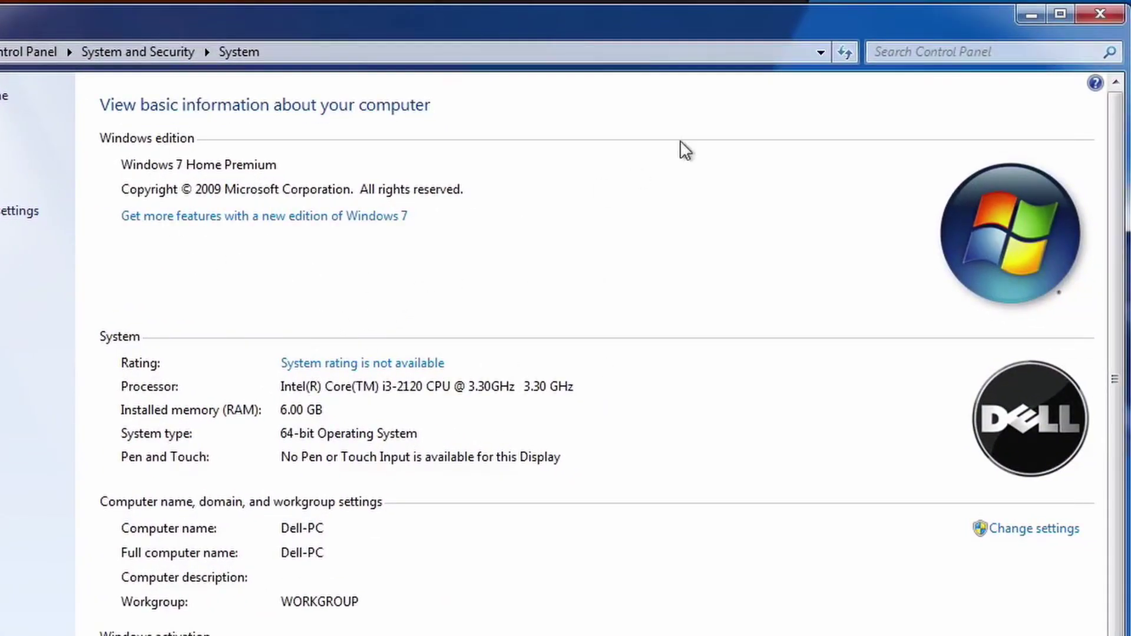
- Install Service Pack 1 (kb976932) from the 'Windows 7 SP1 updates x64' folder
{"action": "left_click", "coordinate": [1115, 20]}
{"action": "double_click", "coordinate": [157, 522]}
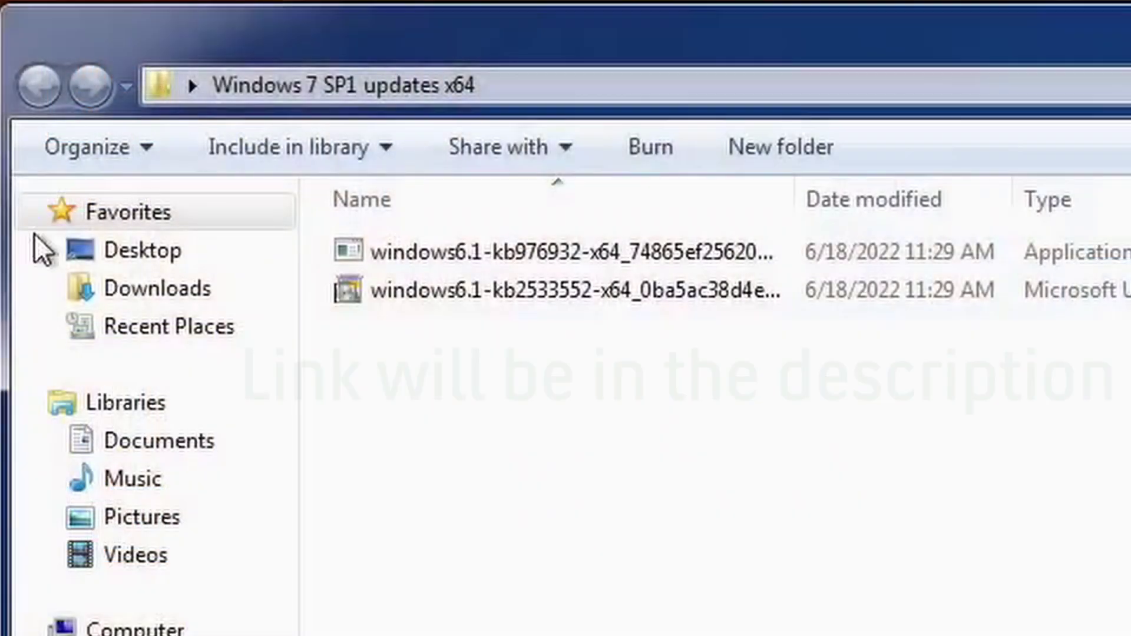
{"action": "left_click", "coordinate": [664, 254]}
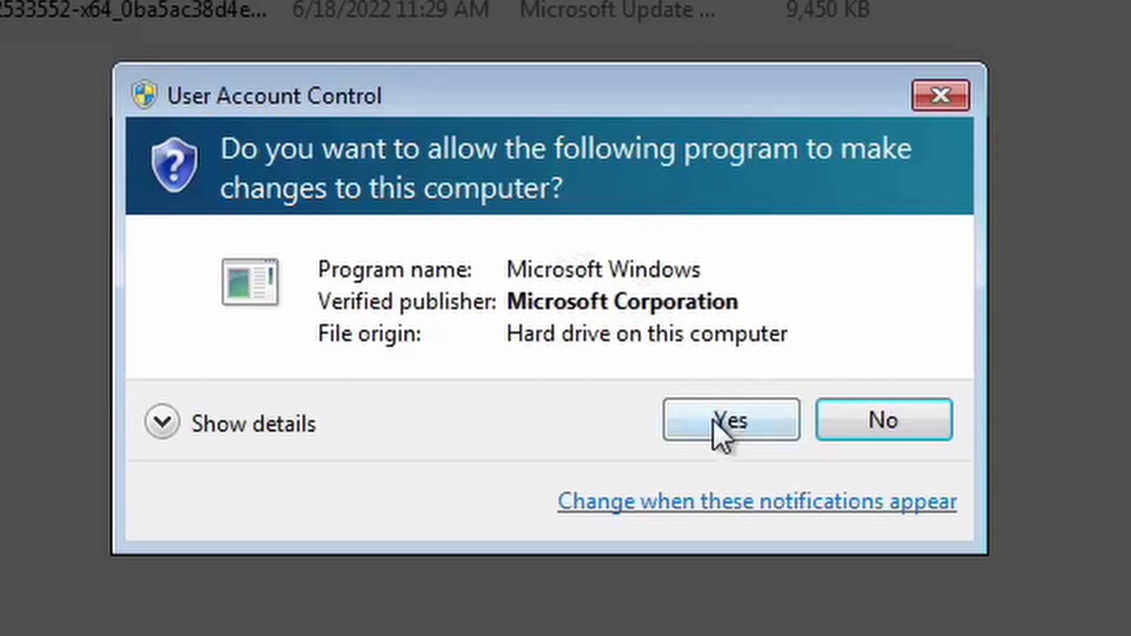
{"action": "left_click", "coordinate": [714, 420]}
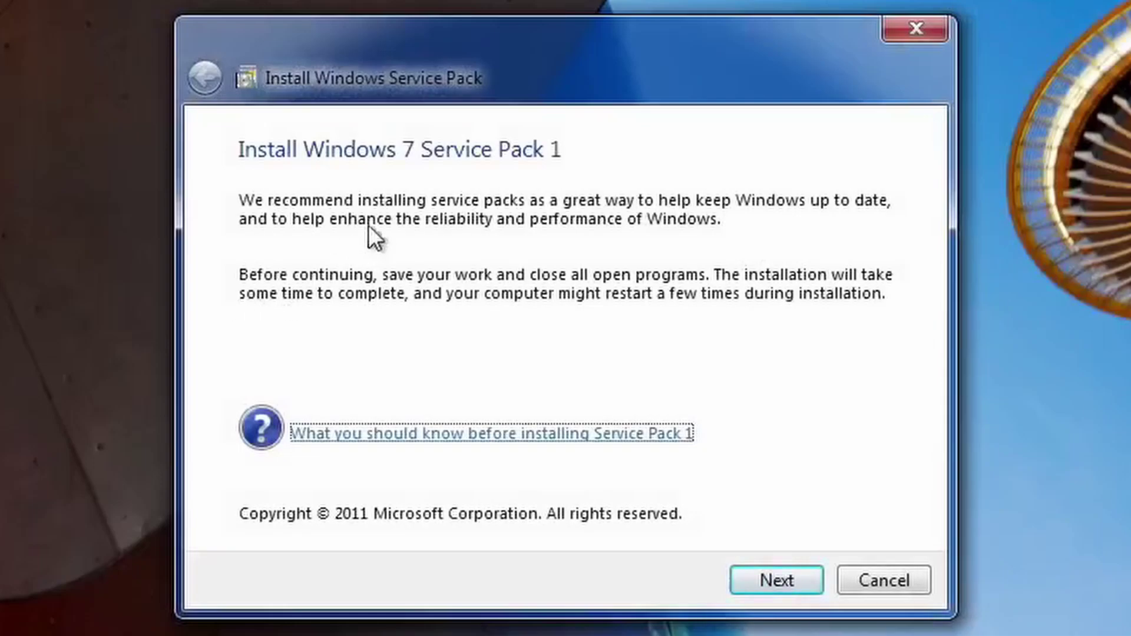
{"action": "left_click", "coordinate": [754, 584]}
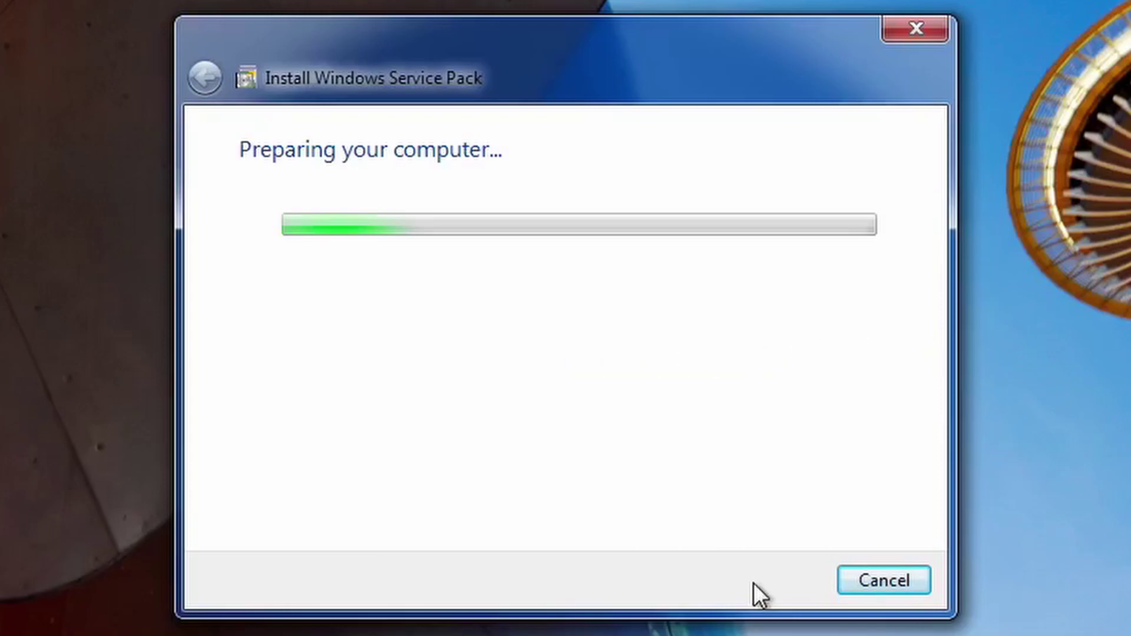
{"action": "left_click", "coordinate": [760, 583]}
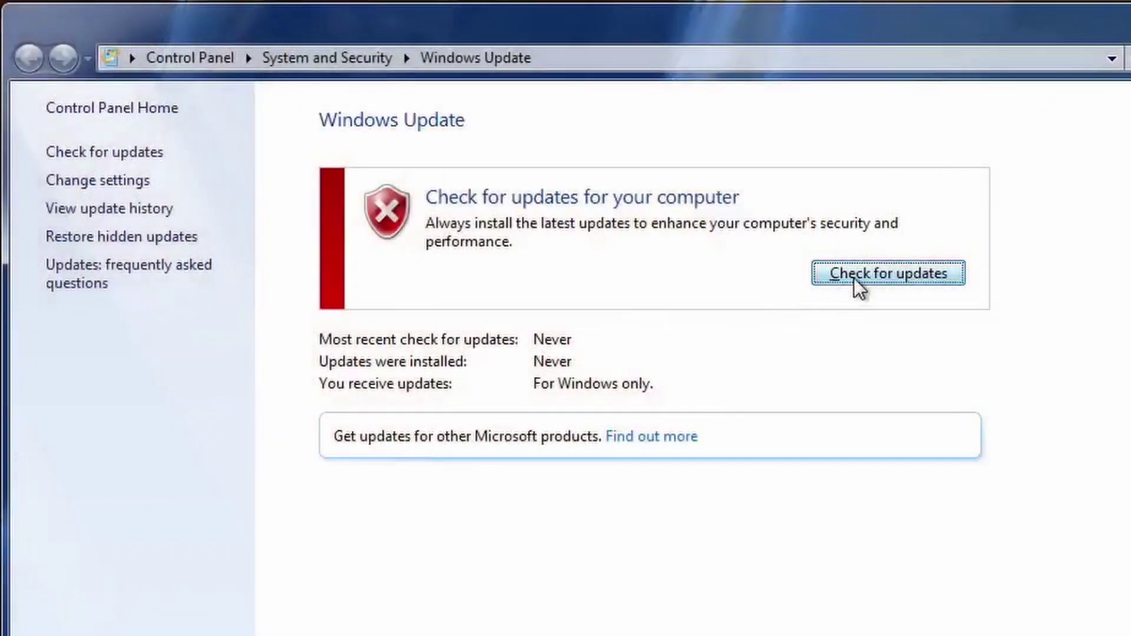
- Search for updates again and confirm the System page now lists Service Pack 1
{"action": "left_click", "coordinate": [854, 277]}
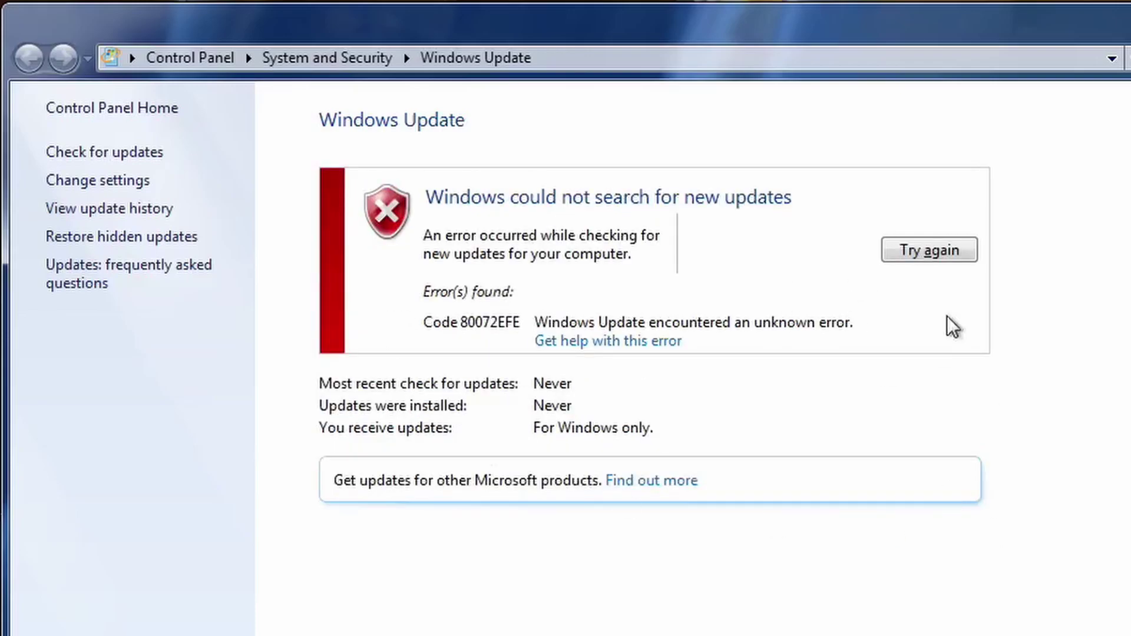
{"action": "right_click", "coordinate": [73, 68]}
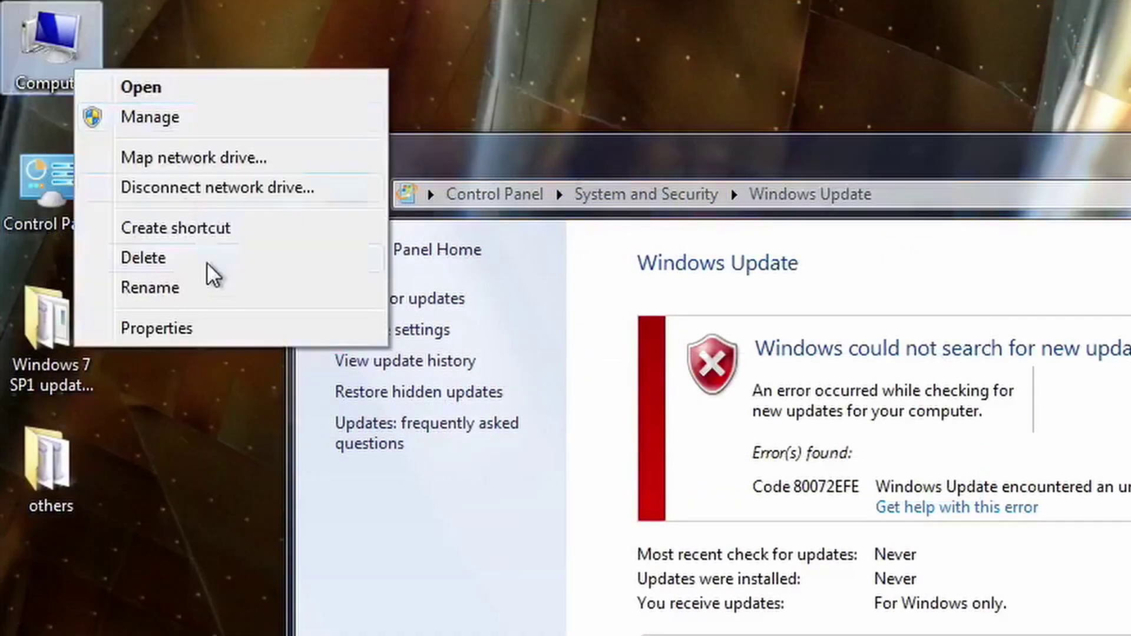
{"action": "left_click", "coordinate": [222, 324]}
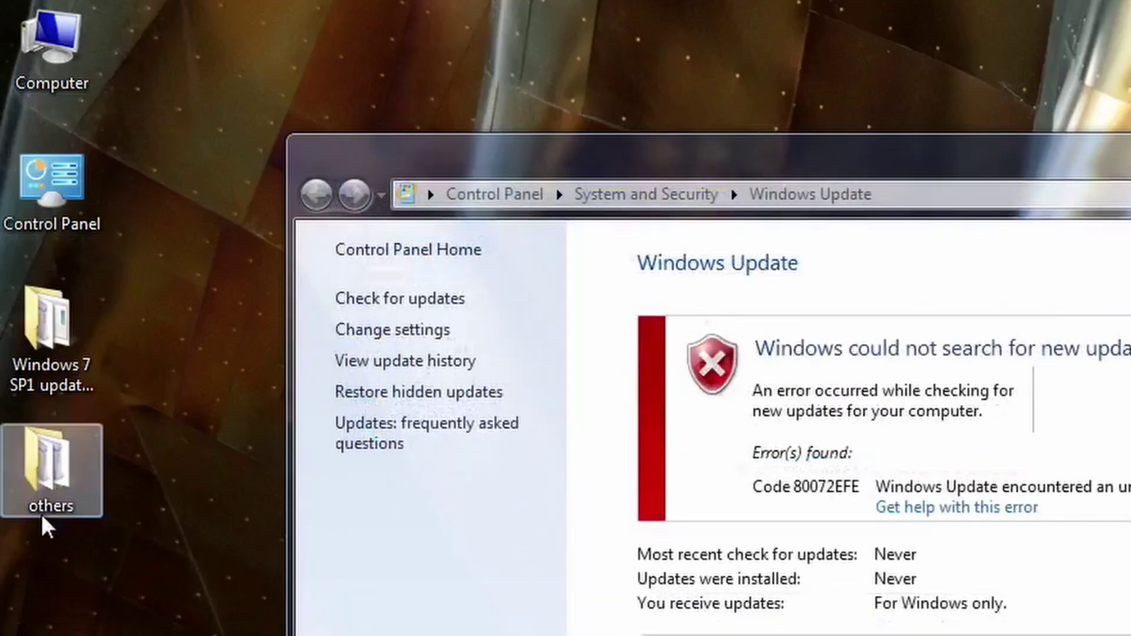
- Install Windows6.1-KB3138612-x64 from the 'others' folder
{"action": "double_click", "coordinate": [43, 523]}
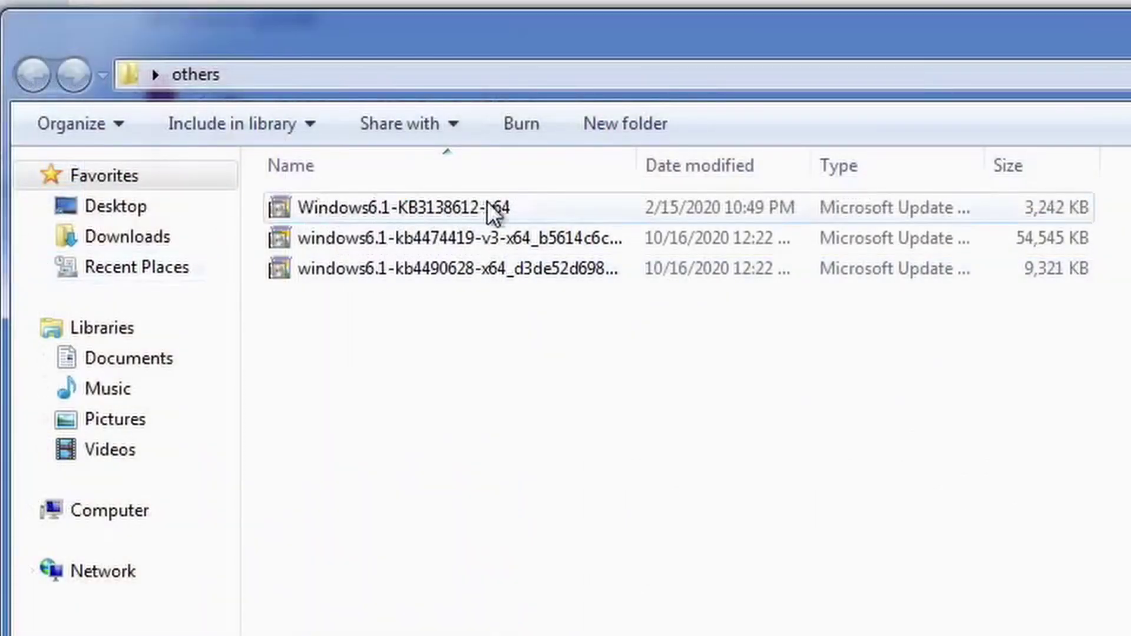
{"action": "double_click", "coordinate": [538, 211]}
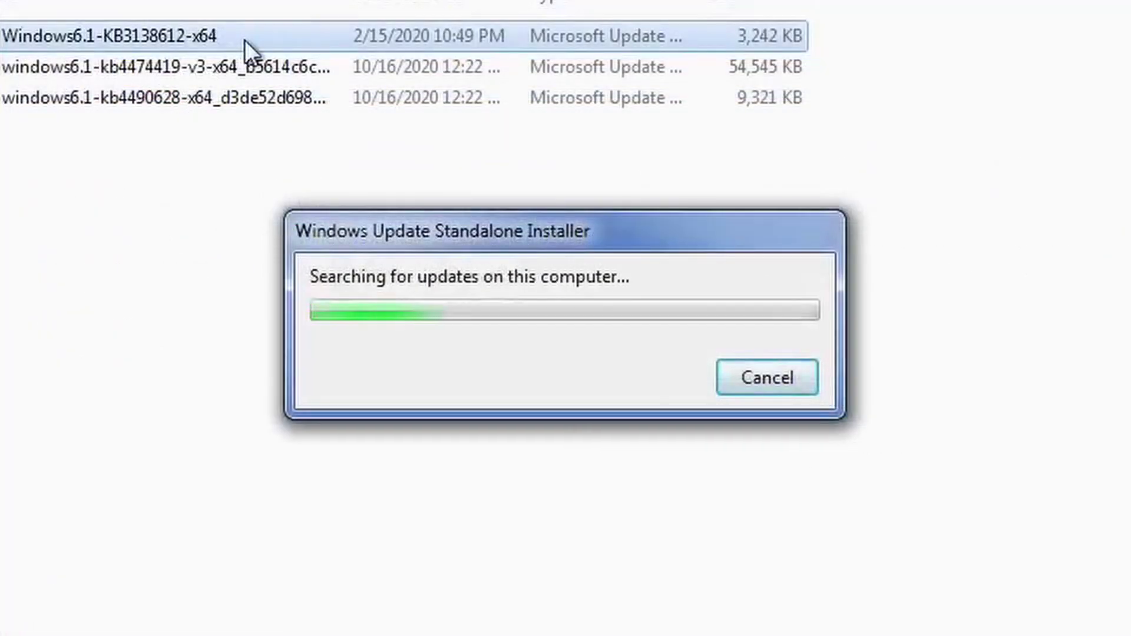
{"action": "left_click", "coordinate": [681, 436]}
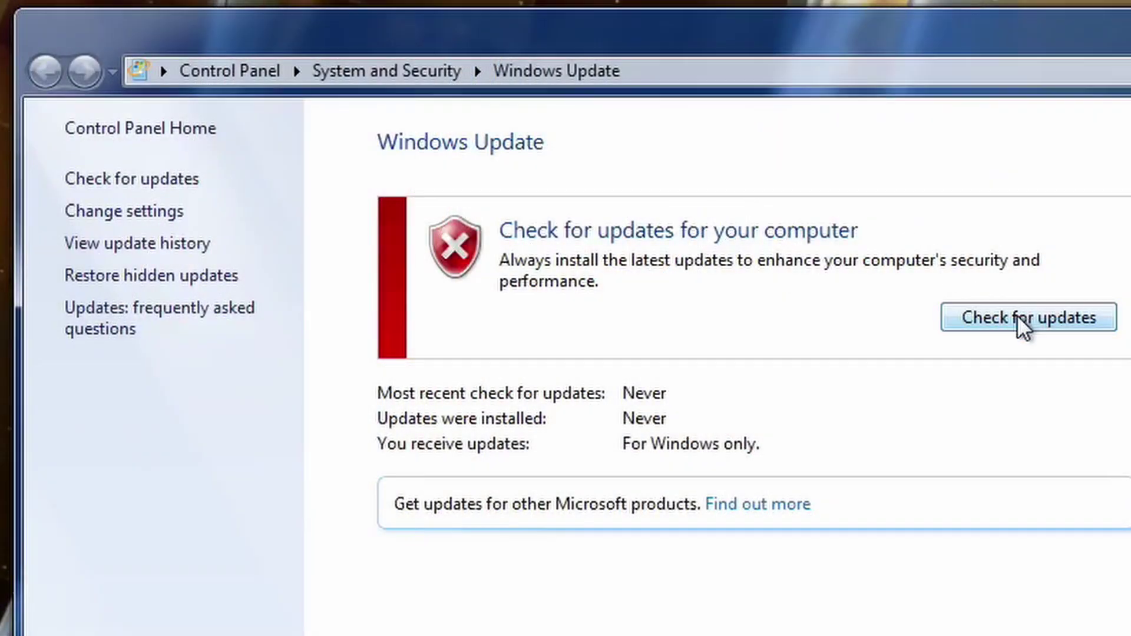
- Check for updates and open the '169 important updates are available' list
{"action": "left_click", "coordinate": [1022, 322]}
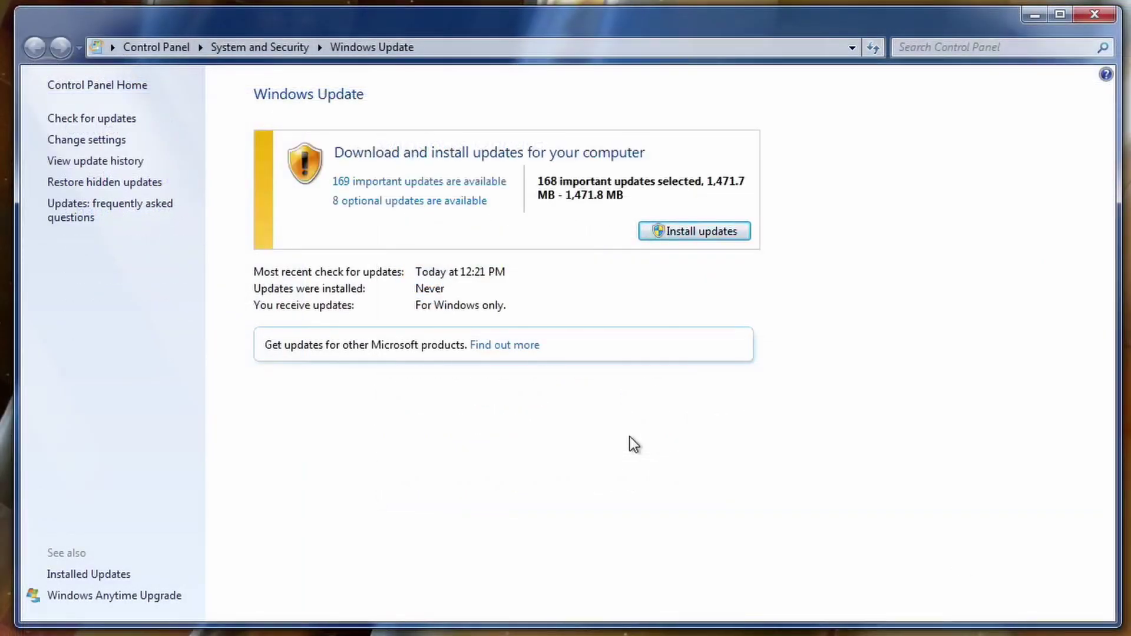
{"action": "left_click", "coordinate": [373, 182]}
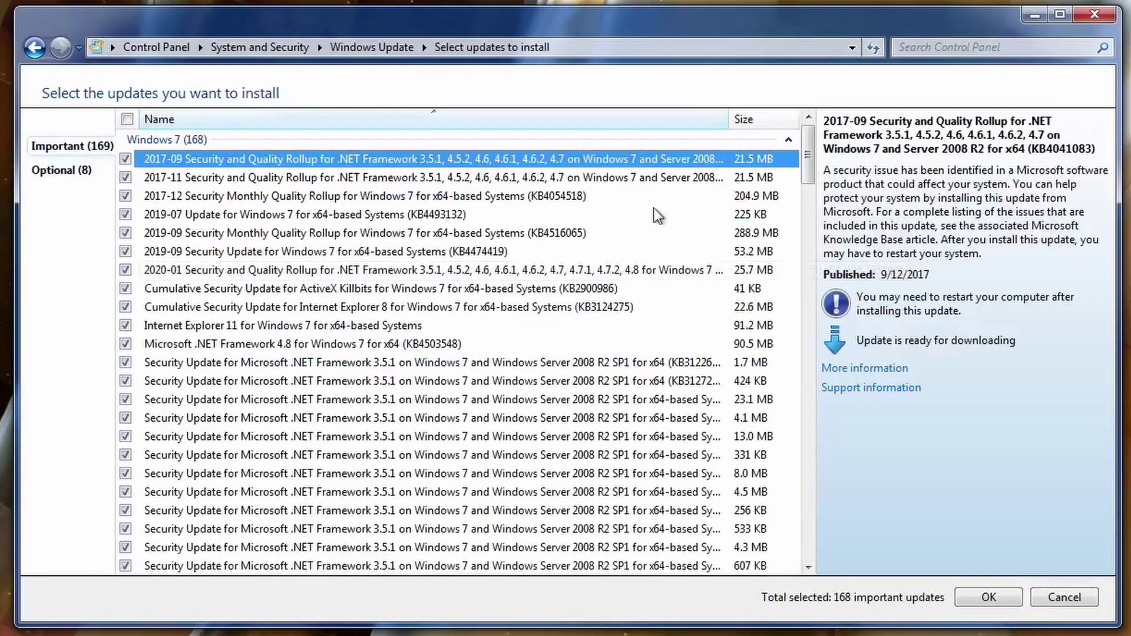
- Sort important updates by size and tick the smallest ones, from KB2603229 through KB2868038
{"action": "left_click", "coordinate": [127, 119]}
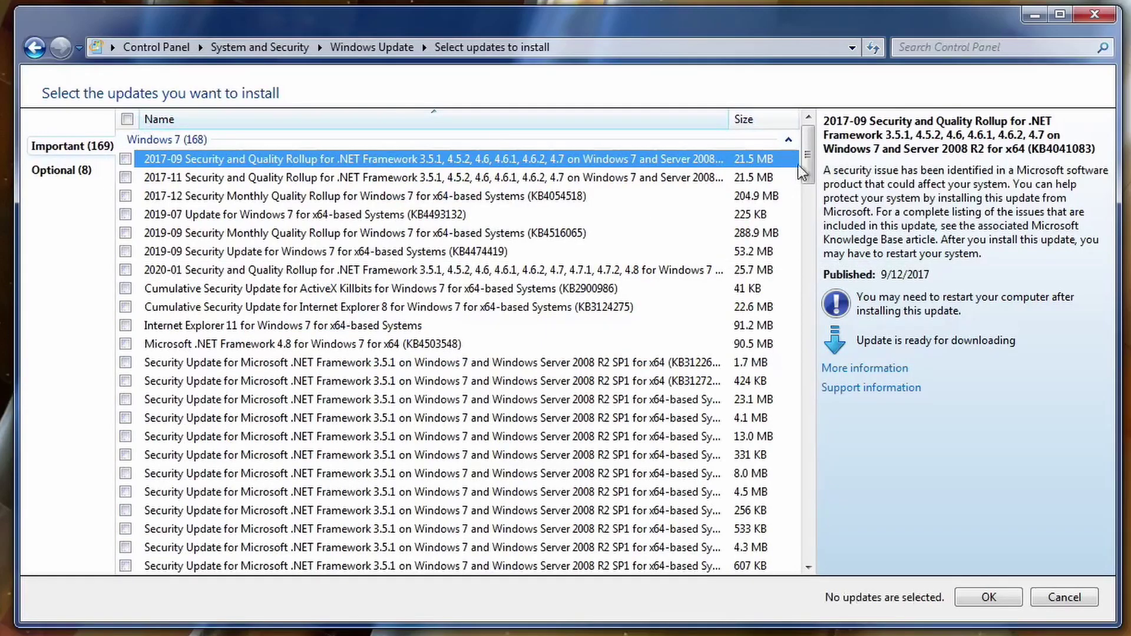
{"action": "left_click", "coordinate": [743, 120]}
{"action": "left_click", "coordinate": [125, 177]}
{"action": "left_click", "coordinate": [126, 158]}
{"action": "left_click", "coordinate": [126, 195]}
{"action": "left_click", "coordinate": [126, 215]}
{"action": "left_click", "coordinate": [126, 251]}
{"action": "left_click", "coordinate": [125, 288]}
{"action": "left_click", "coordinate": [125, 325]}
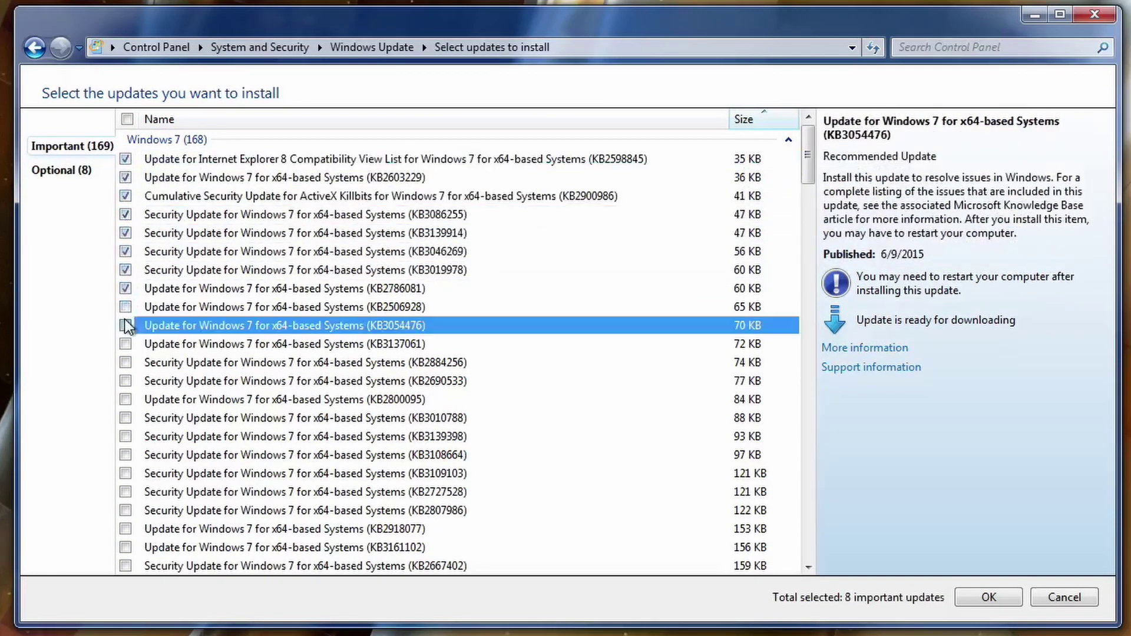
{"action": "left_click", "coordinate": [126, 345]}
{"action": "left_click", "coordinate": [126, 418]}
{"action": "scroll", "coordinate": [126, 448], "scroll_direction": "down", "scroll_amount": 2}
{"action": "left_click", "coordinate": [126, 349]}
{"action": "left_click", "coordinate": [126, 386]}
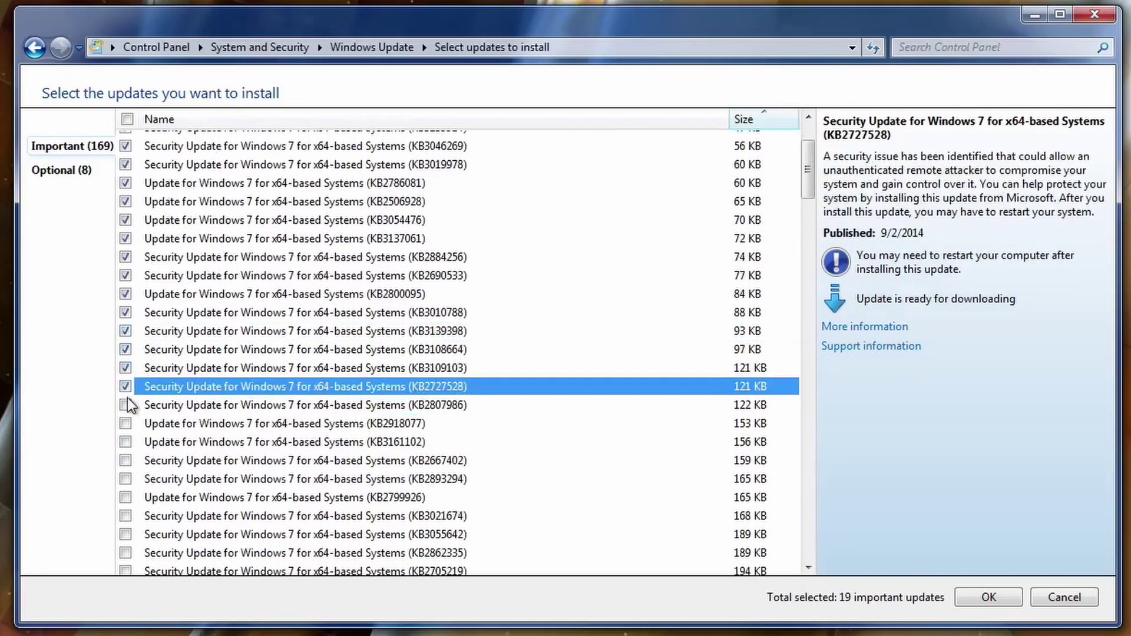
{"action": "left_click", "coordinate": [125, 405]}
{"action": "left_click", "coordinate": [125, 442]}
{"action": "left_click", "coordinate": [126, 461]}
{"action": "left_click", "coordinate": [125, 497]}
{"action": "left_click", "coordinate": [126, 516]}
{"action": "left_click", "coordinate": [126, 534]}
{"action": "scroll", "coordinate": [126, 534], "scroll_direction": "down", "scroll_amount": 3}
{"action": "left_click", "coordinate": [125, 394]}
{"action": "left_click", "coordinate": [125, 413]}
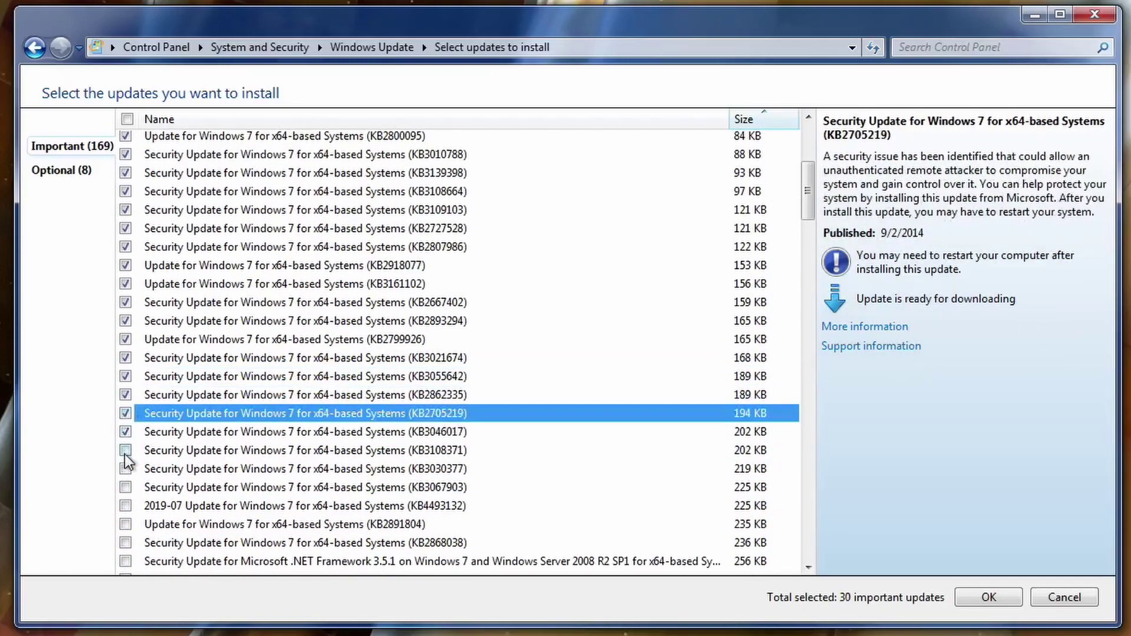
{"action": "left_click", "coordinate": [126, 450]}
{"action": "left_click", "coordinate": [126, 487]}
{"action": "left_click", "coordinate": [126, 505]}
{"action": "left_click", "coordinate": [125, 543]}
- Tick further small updates through KB2654428, confirm the 65 selected, and install them
{"action": "scroll", "coordinate": [126, 543], "scroll_direction": "down", "scroll_amount": 5}
{"action": "left_click", "coordinate": [126, 316]}
{"action": "left_click", "coordinate": [126, 335]}
{"action": "left_click", "coordinate": [125, 372]}
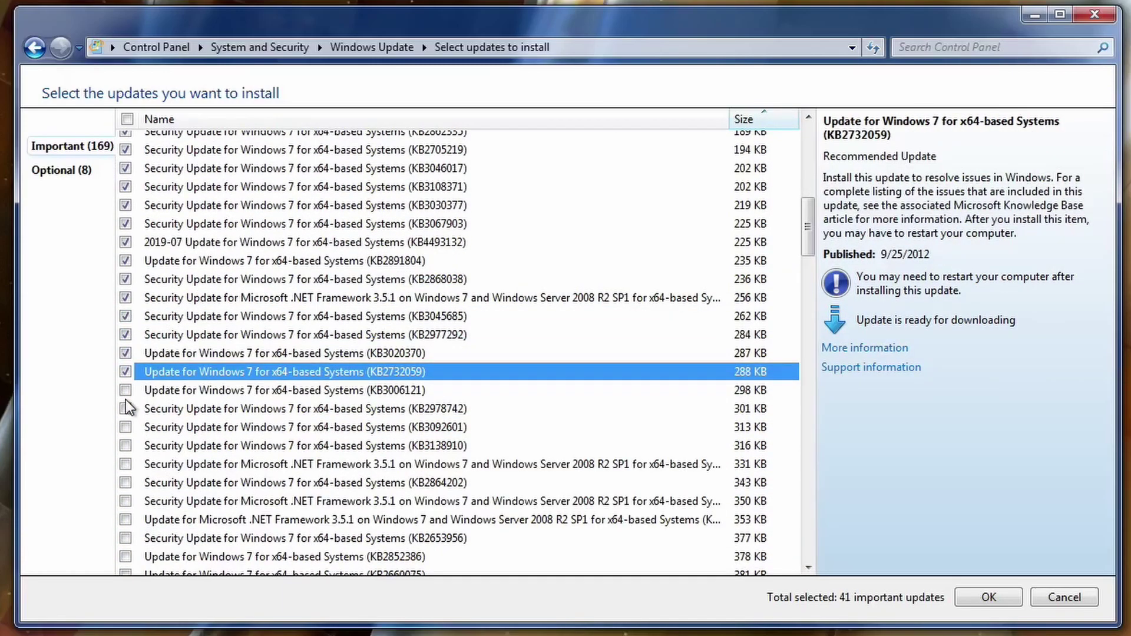
{"action": "left_click", "coordinate": [126, 391]}
{"action": "left_click", "coordinate": [125, 409]}
{"action": "left_click", "coordinate": [126, 427]}
{"action": "left_click", "coordinate": [126, 446]}
{"action": "left_click", "coordinate": [126, 464]}
{"action": "left_click", "coordinate": [125, 501]}
{"action": "scroll", "coordinate": [126, 501], "scroll_direction": "down", "scroll_amount": 3}
{"action": "left_click", "coordinate": [126, 324]}
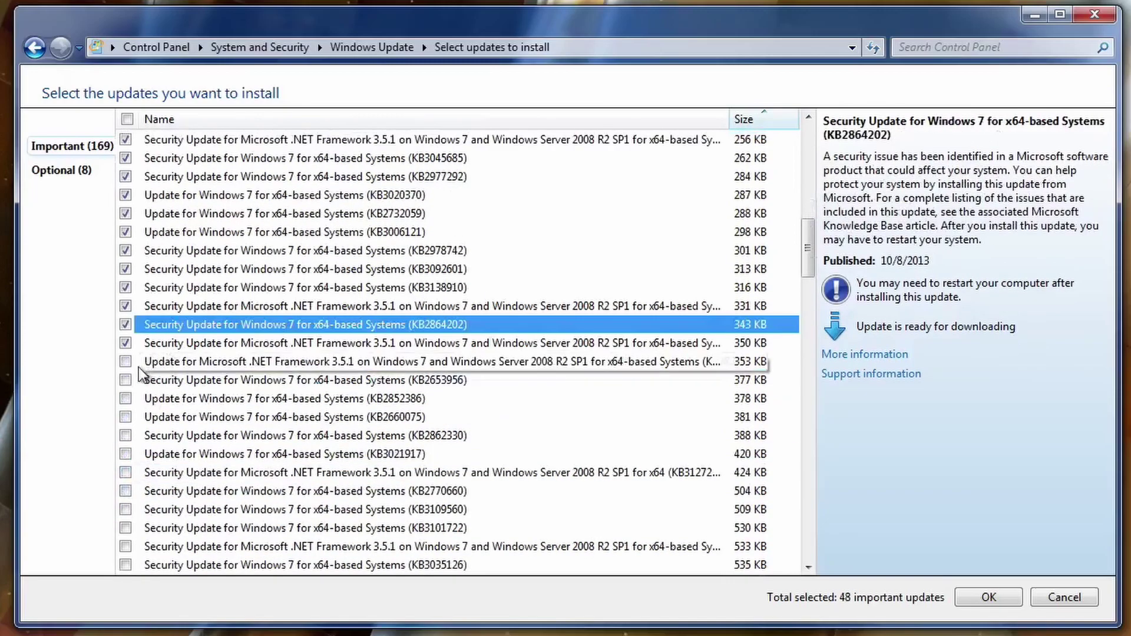
{"action": "left_click", "coordinate": [126, 361]}
{"action": "left_click", "coordinate": [125, 399]}
{"action": "left_click", "coordinate": [126, 417]}
{"action": "left_click", "coordinate": [125, 436]}
{"action": "left_click", "coordinate": [126, 454]}
{"action": "left_click", "coordinate": [126, 472]}
{"action": "left_click", "coordinate": [126, 491]}
{"action": "left_click", "coordinate": [125, 509]}
{"action": "scroll", "coordinate": [126, 509], "scroll_direction": "down", "scroll_amount": 3}
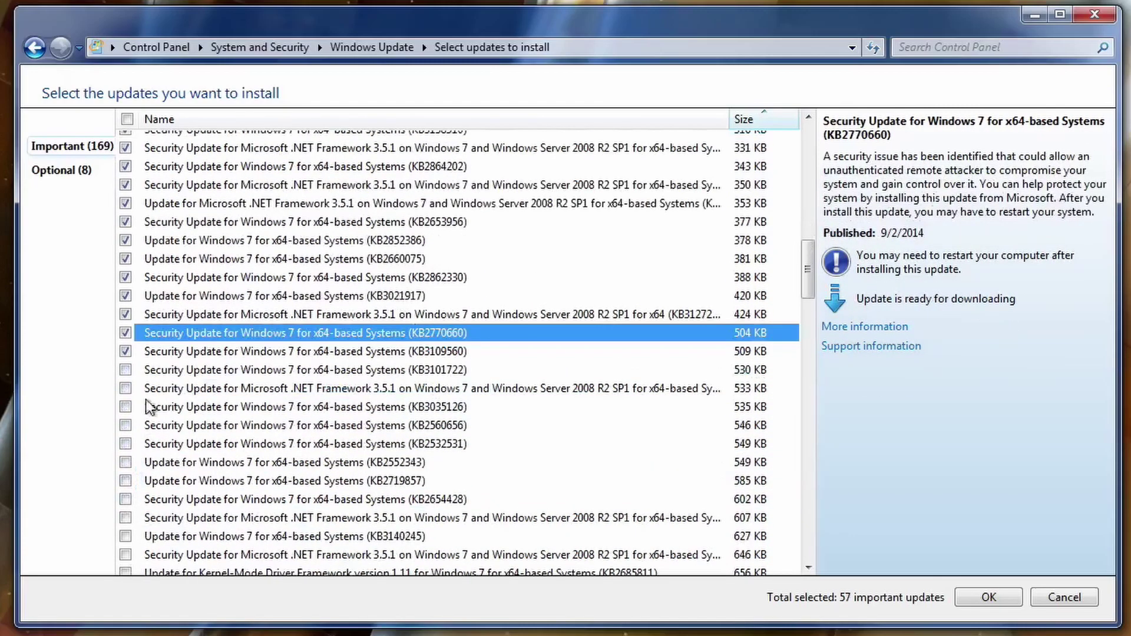
{"action": "left_click", "coordinate": [125, 370]}
{"action": "left_click", "coordinate": [126, 388]}
{"action": "left_click", "coordinate": [126, 425]}
{"action": "left_click", "coordinate": [126, 444]}
{"action": "left_click", "coordinate": [126, 463]}
{"action": "left_click", "coordinate": [125, 481]}
{"action": "left_click", "coordinate": [126, 499]}
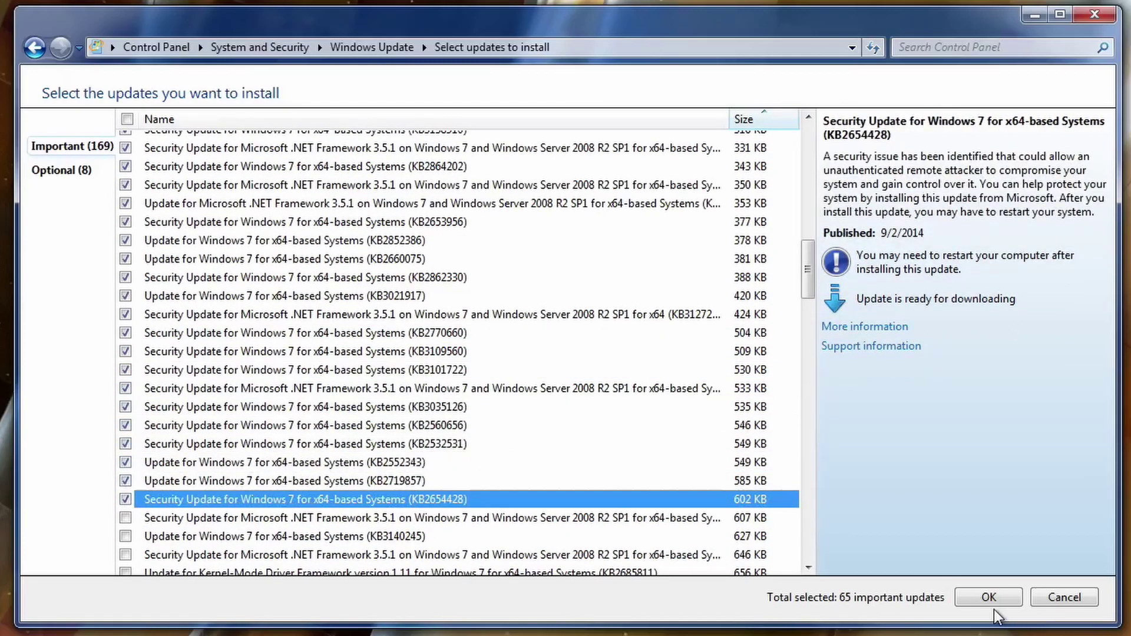
{"action": "left_click", "coordinate": [989, 597]}
{"action": "left_click", "coordinate": [677, 230]}
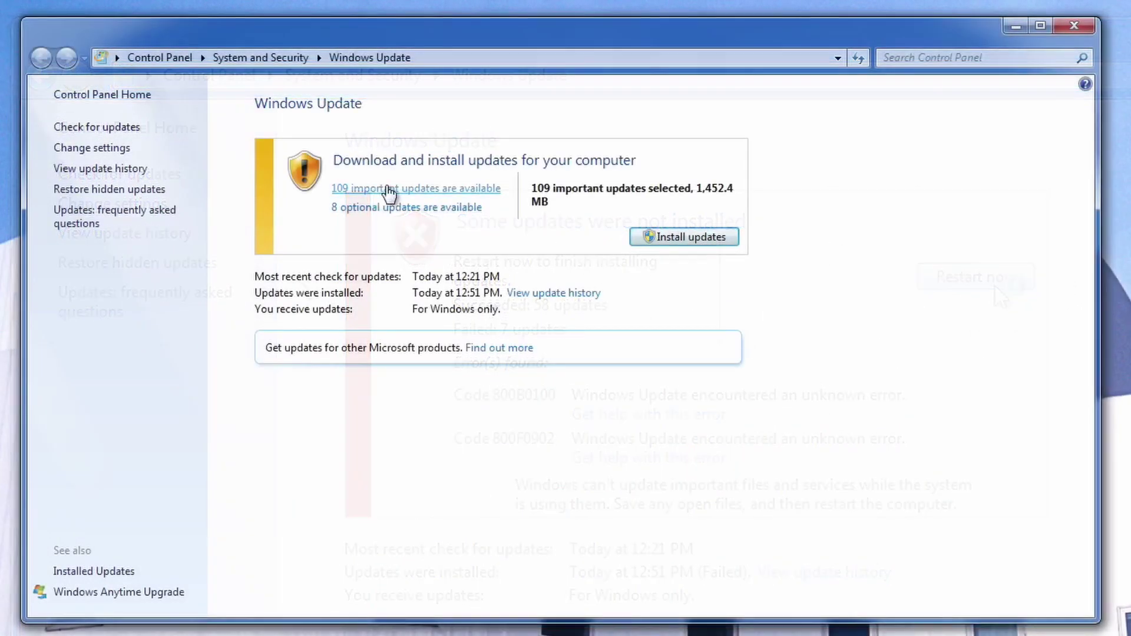
- Reselect only the seven smallest of the 109 important updates, starting with KB3086255, and install
{"action": "left_click", "coordinate": [389, 189]}
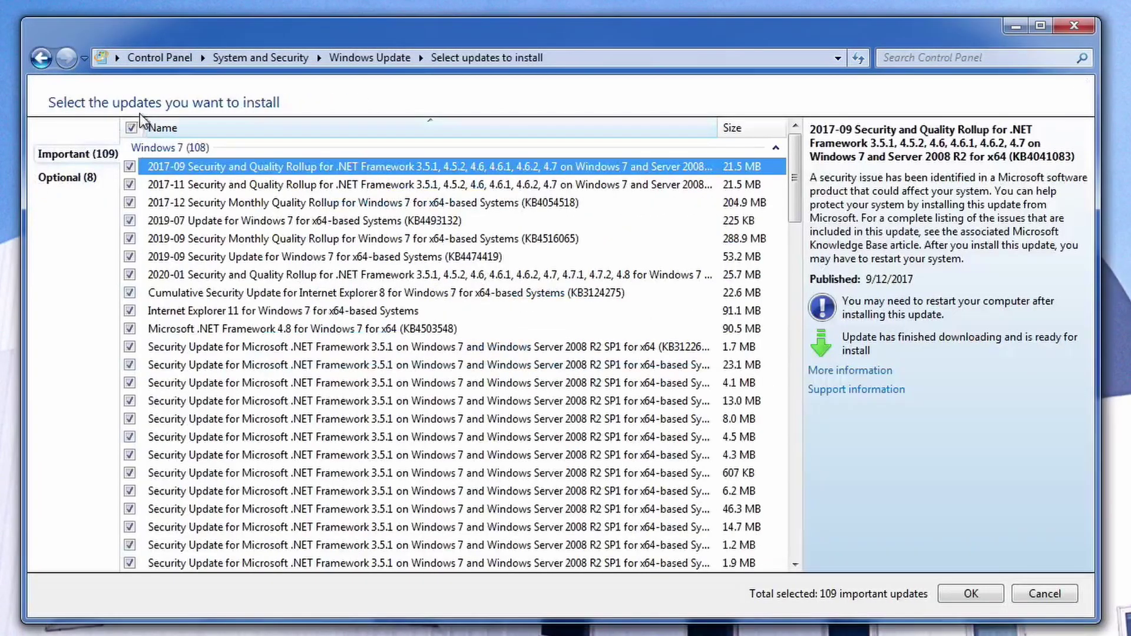
{"action": "left_click", "coordinate": [130, 129]}
{"action": "left_click", "coordinate": [744, 129]}
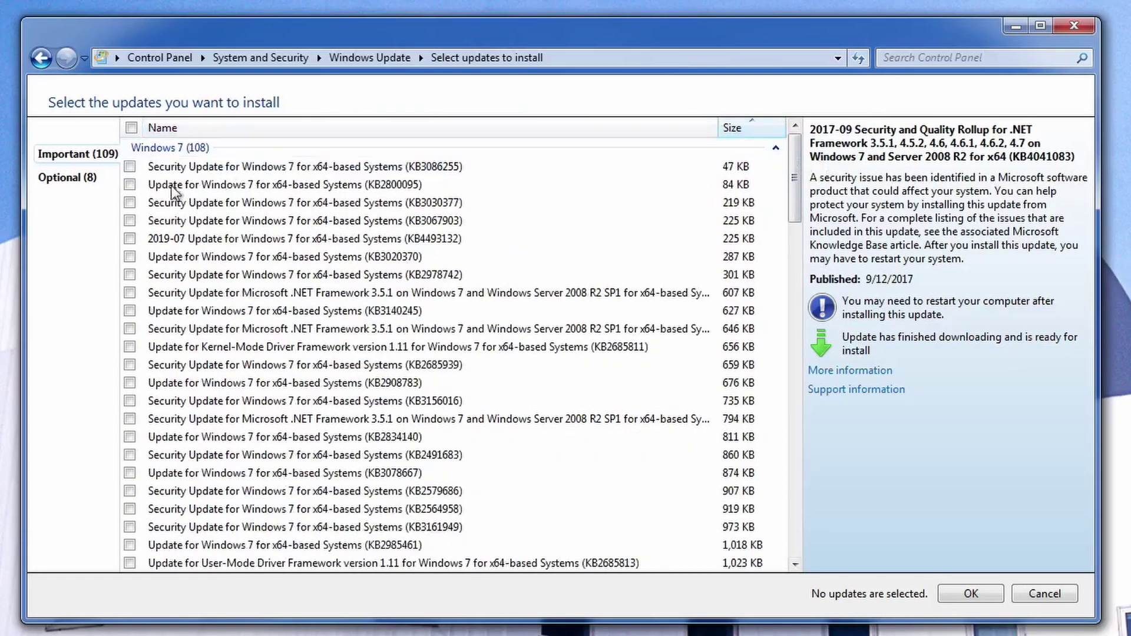
{"action": "left_click", "coordinate": [129, 167]}
{"action": "left_click", "coordinate": [129, 184]}
{"action": "left_click", "coordinate": [130, 221]}
{"action": "left_click", "coordinate": [130, 203]}
{"action": "left_click", "coordinate": [130, 238]}
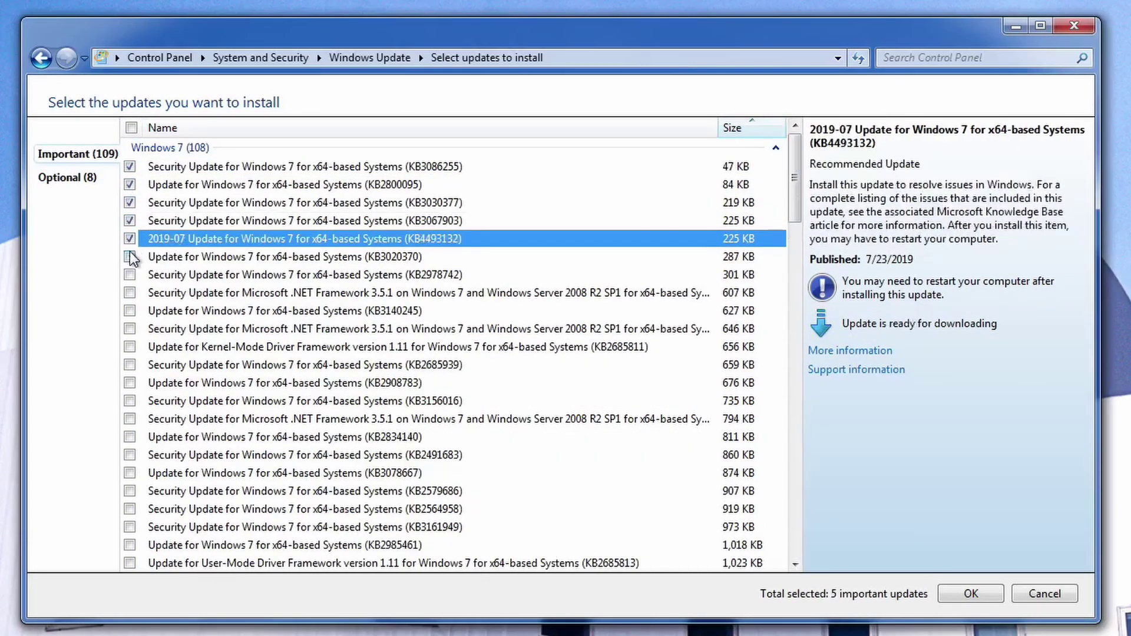
{"action": "left_click", "coordinate": [130, 257]}
{"action": "left_click", "coordinate": [130, 274]}
{"action": "left_click", "coordinate": [1058, 356]}
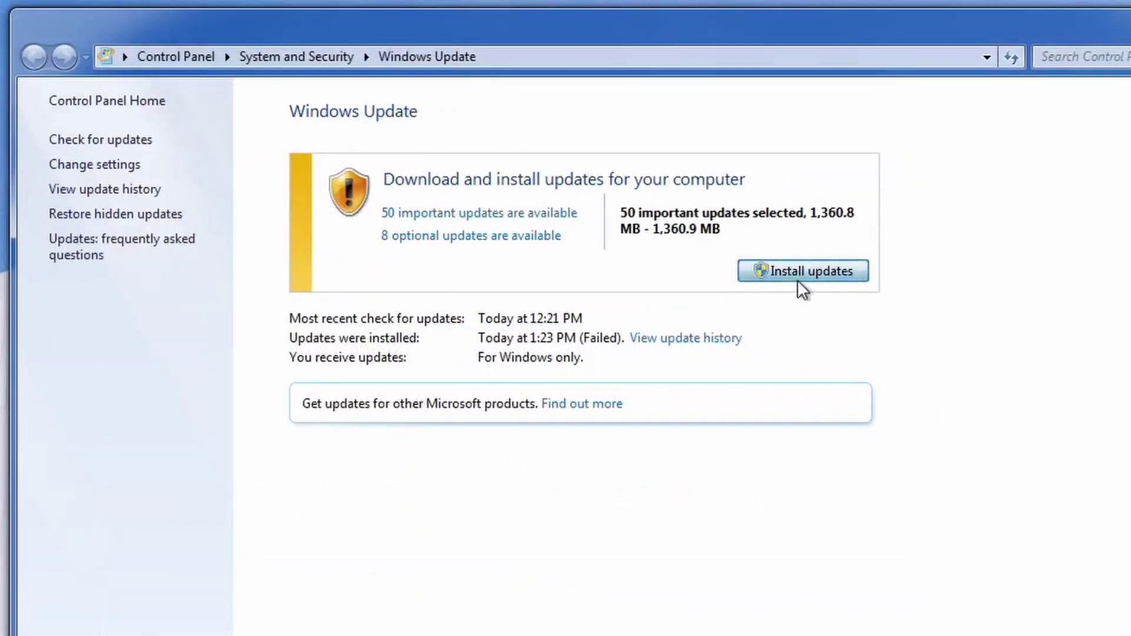
- Install the batch with the Malicious Software Removal Tool license accepted, then the .NET Framework 4 update
{"action": "left_click", "coordinate": [798, 280]}
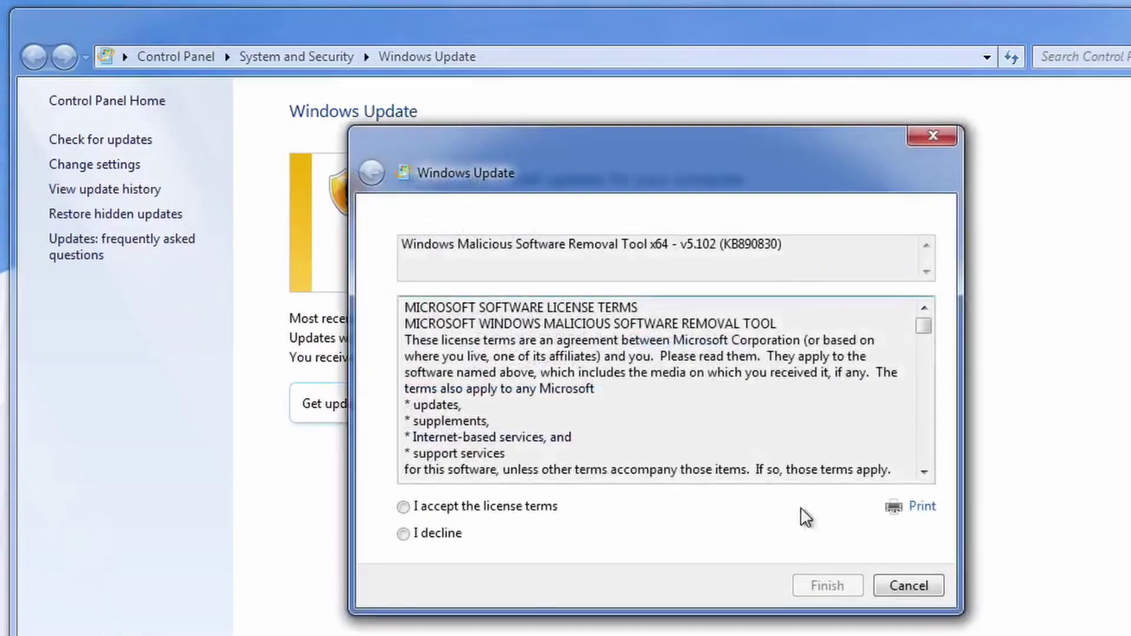
{"action": "left_click", "coordinate": [479, 508]}
{"action": "left_click", "coordinate": [828, 586]}
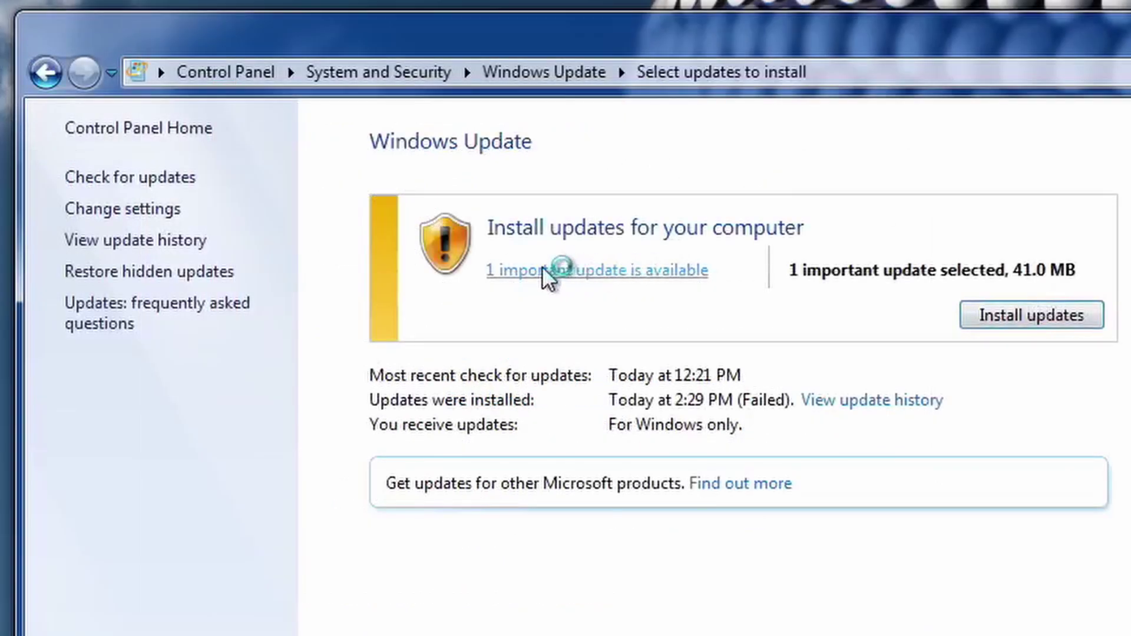
{"action": "left_click", "coordinate": [560, 269]}
{"action": "key", "text": "Return"}
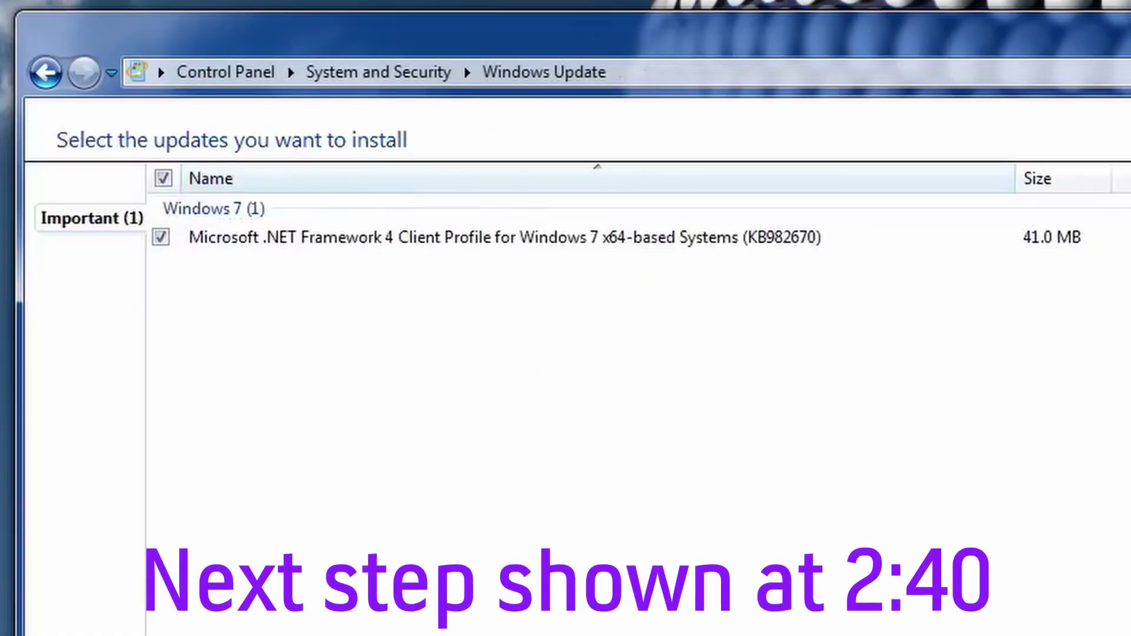
{"action": "left_click", "coordinate": [1041, 317]}
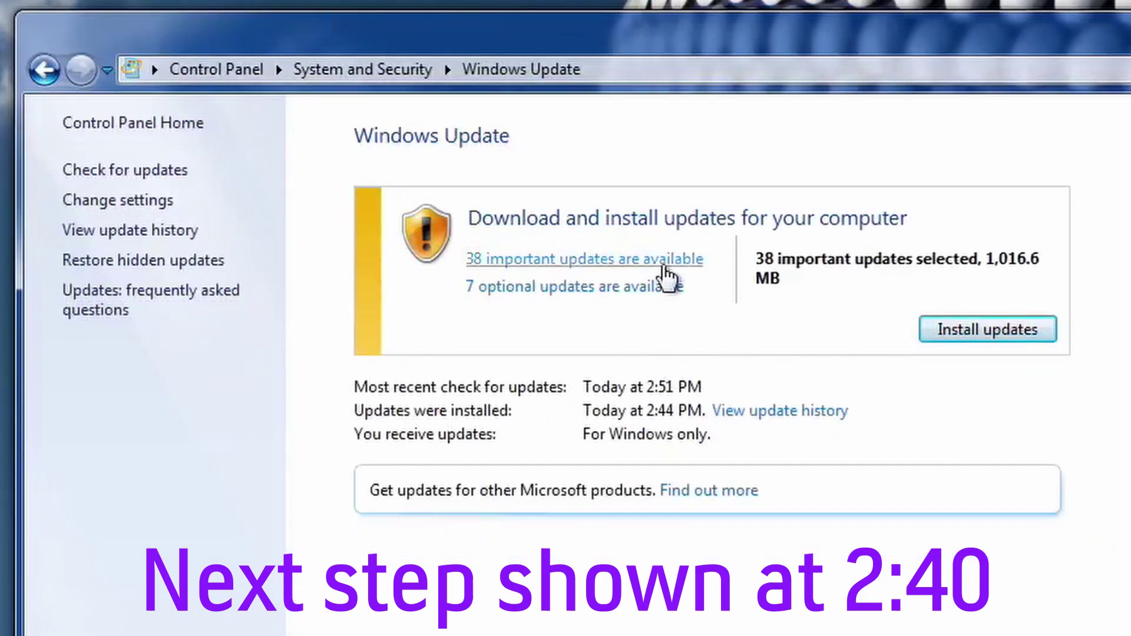
- Install the 38-update batch, then recheck and install the 4 important updates found
{"action": "left_click", "coordinate": [664, 260]}
{"action": "key", "text": "Return"}
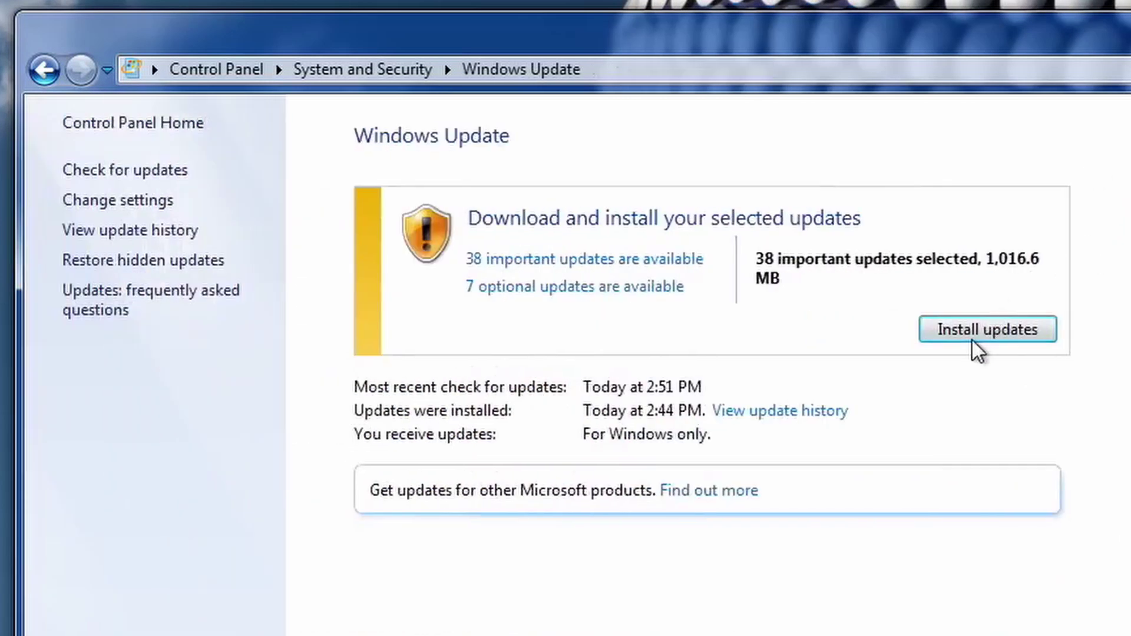
{"action": "left_click", "coordinate": [961, 342]}
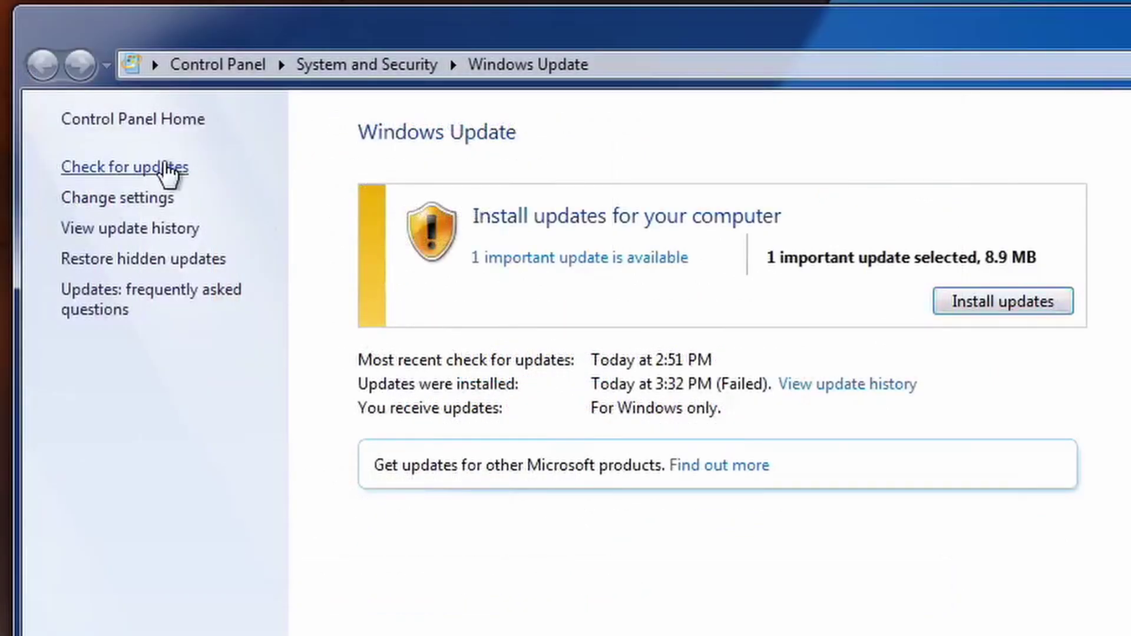
{"action": "left_click", "coordinate": [166, 170]}
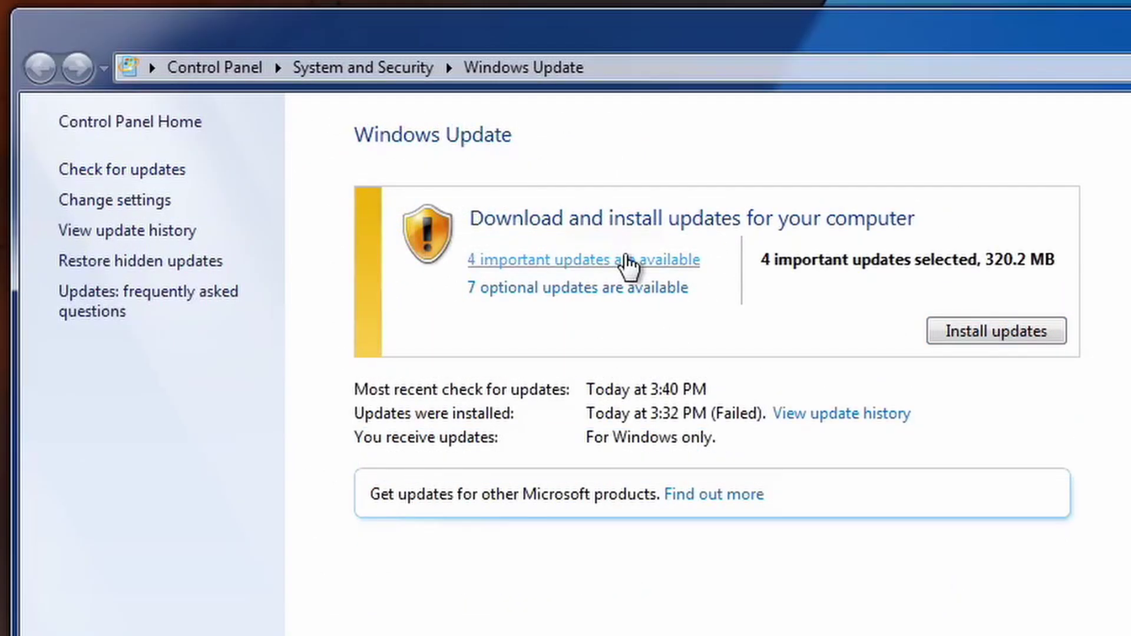
{"action": "left_click", "coordinate": [626, 262]}
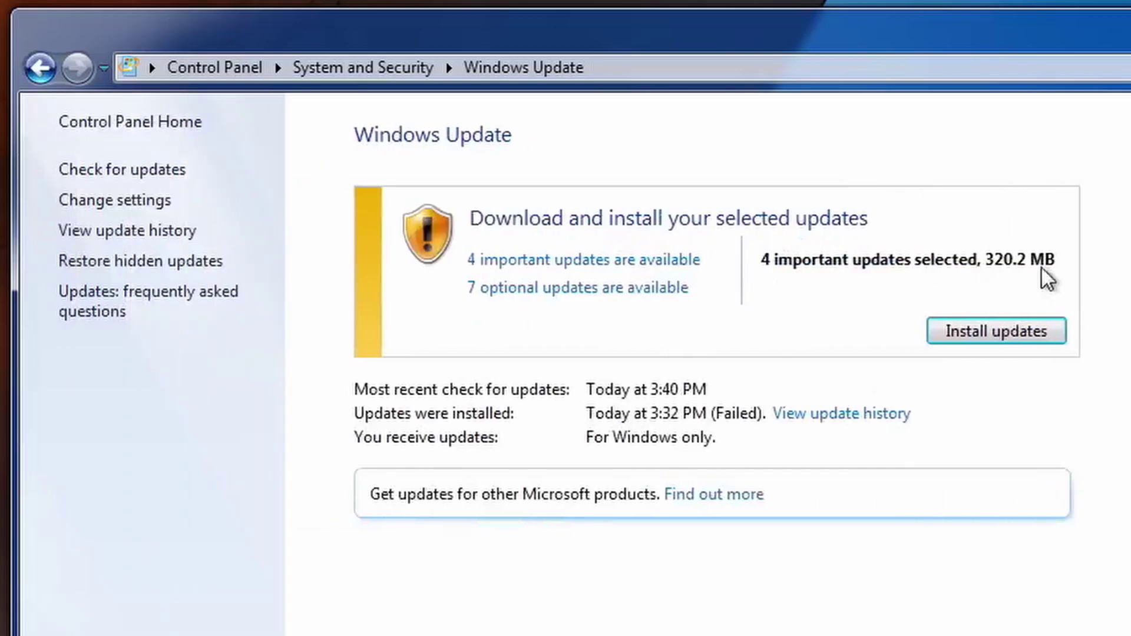
{"action": "left_click", "coordinate": [1002, 333]}
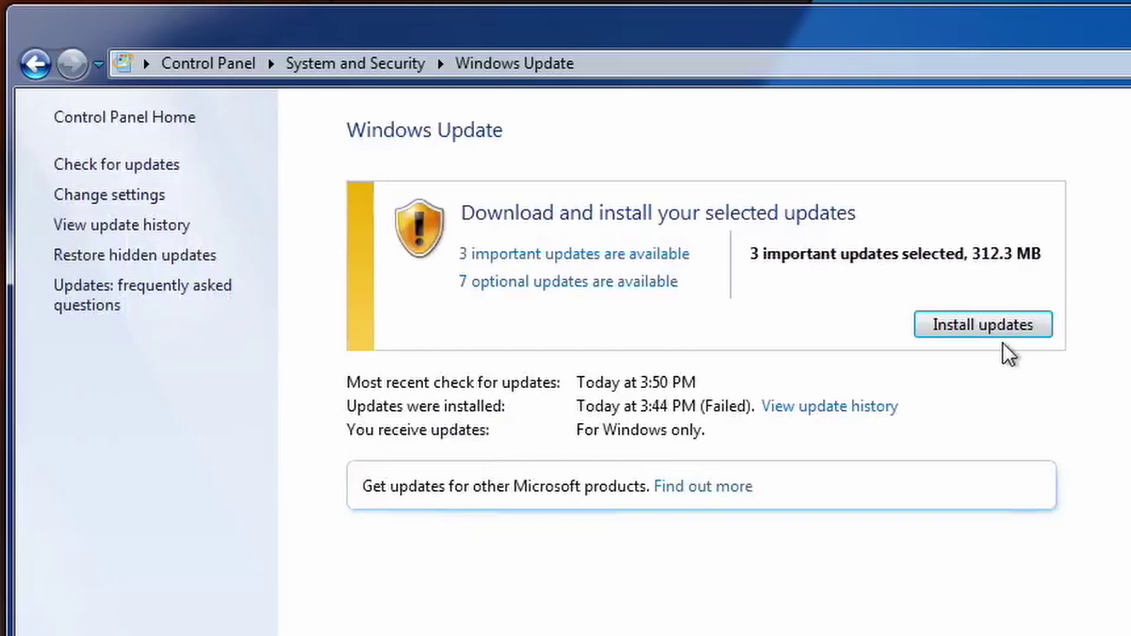
- Install the 3 important updates, review the 80092004 failures, and retry them
{"action": "left_click", "coordinate": [1003, 335]}
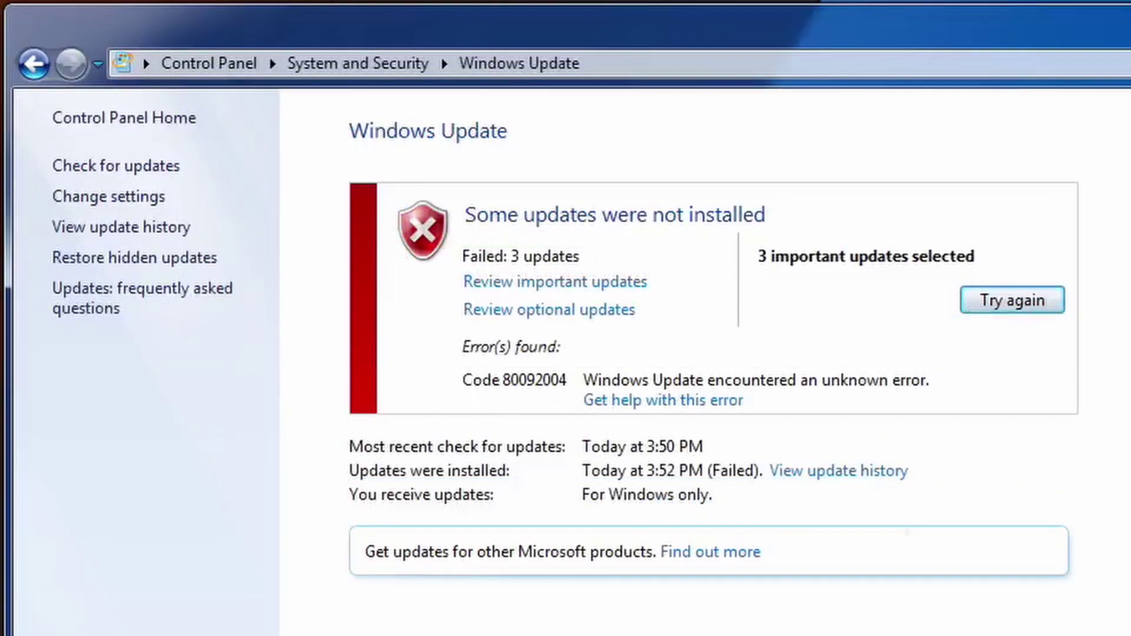
{"action": "left_click", "coordinate": [619, 284]}
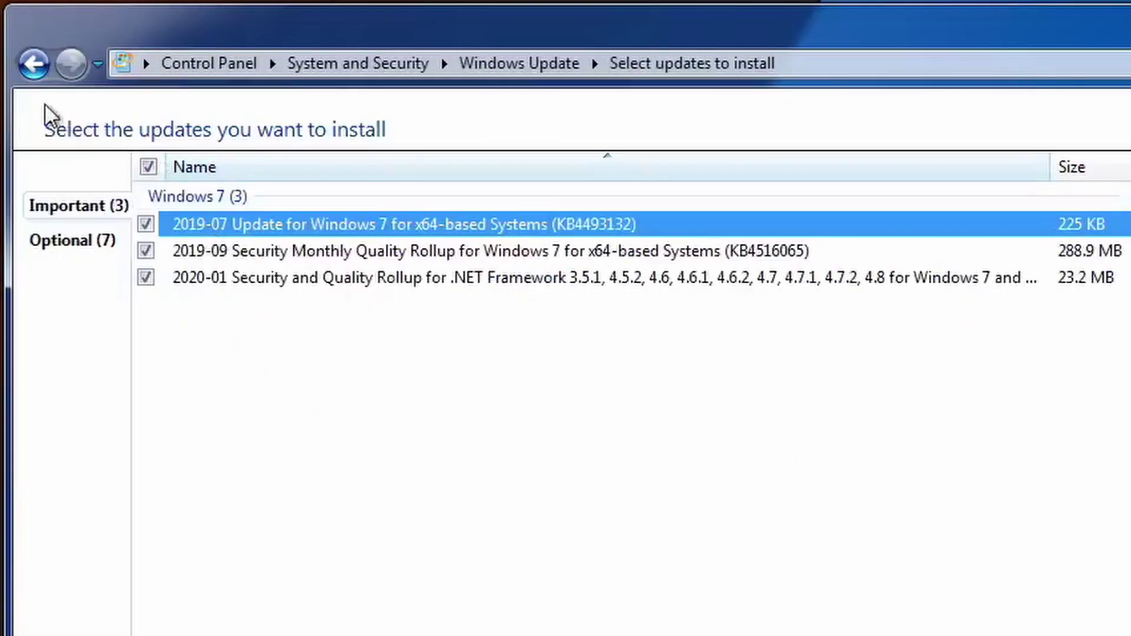
{"action": "left_click", "coordinate": [34, 63]}
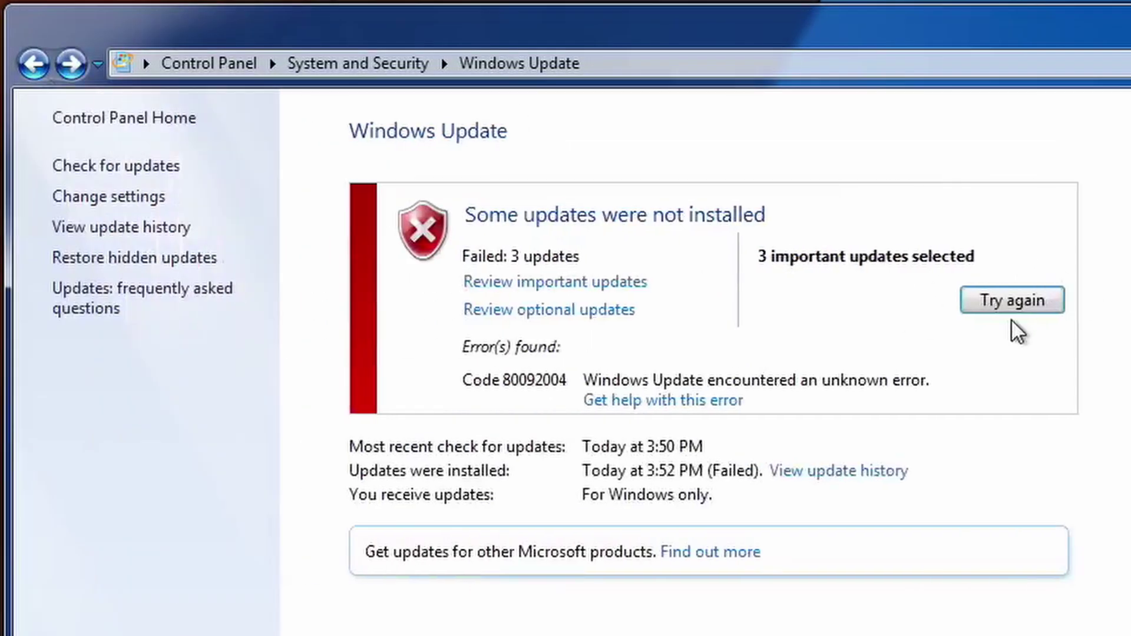
{"action": "left_click", "coordinate": [1002, 305]}
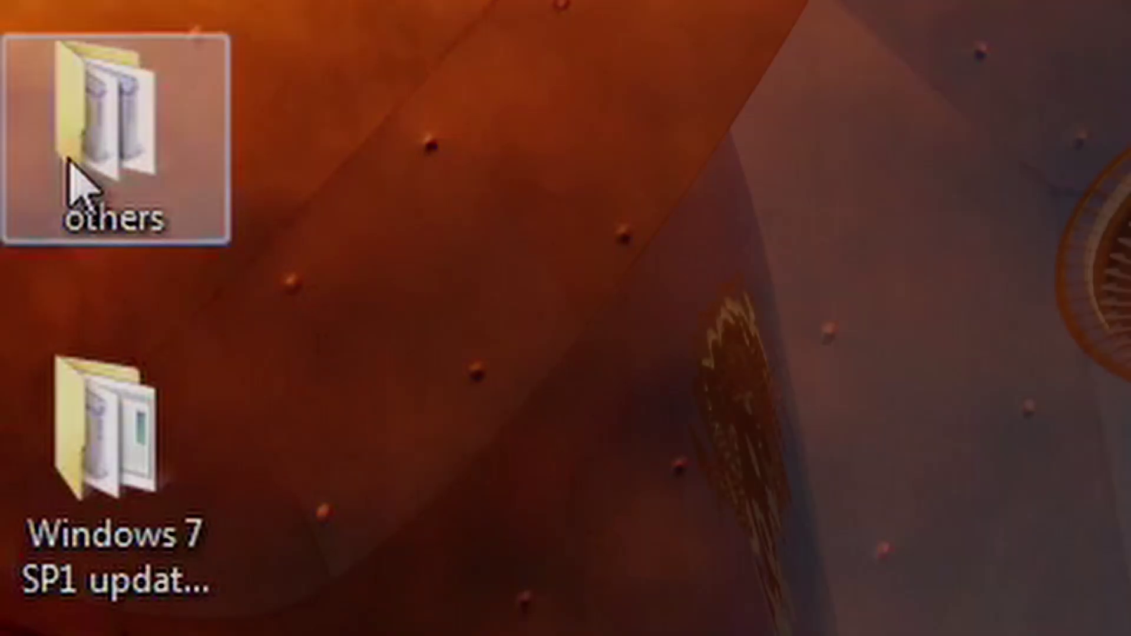
- From the 'others' folder, run KB4474419 (already installed), then install KB4490628
{"action": "double_click", "coordinate": [70, 177]}
{"action": "double_click", "coordinate": [408, 188]}
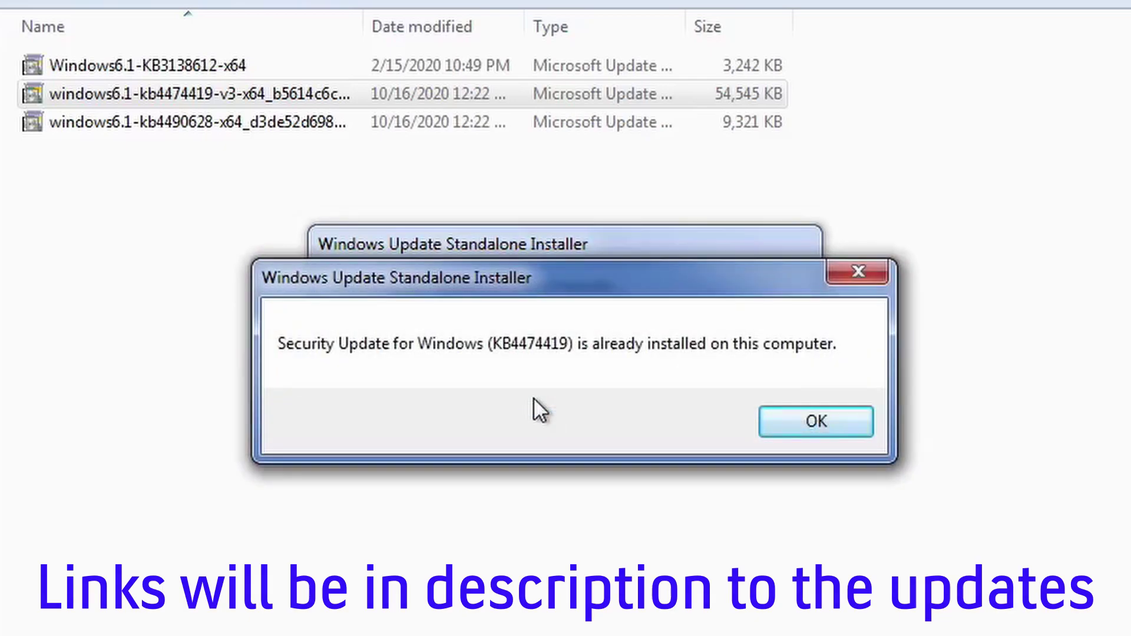
{"action": "left_click", "coordinate": [835, 422]}
{"action": "double_click", "coordinate": [285, 121]}
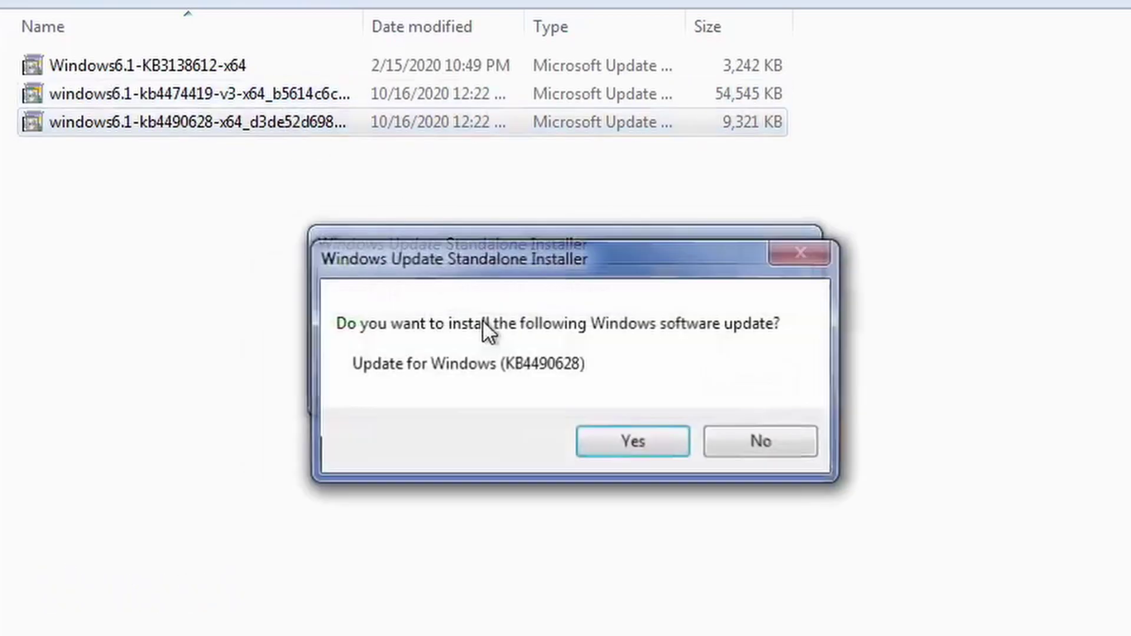
{"action": "left_click", "coordinate": [625, 441]}
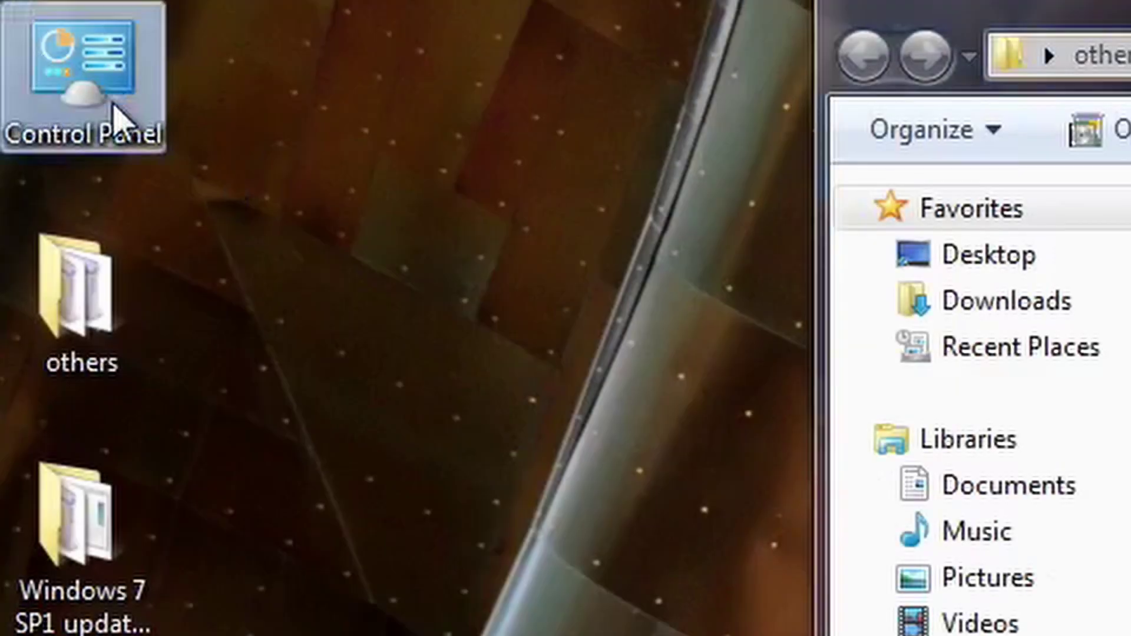
- Go to Windows Update through Control Panel and retry installing the outstanding updates
{"action": "double_click", "coordinate": [111, 98]}
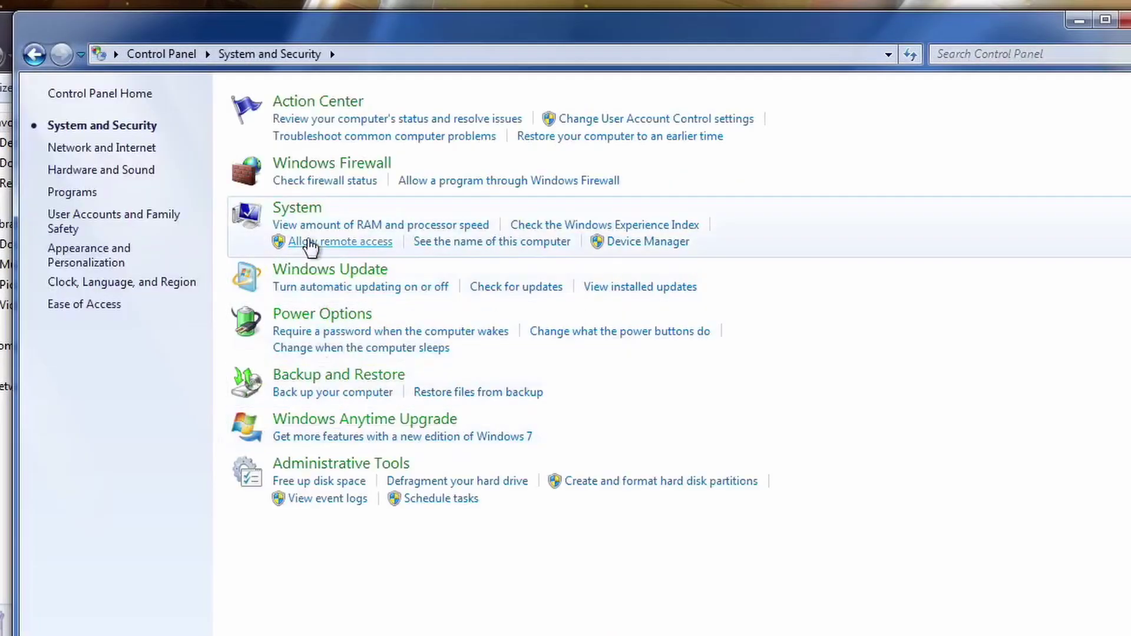
{"action": "left_click", "coordinate": [313, 267]}
{"action": "left_click", "coordinate": [755, 231]}
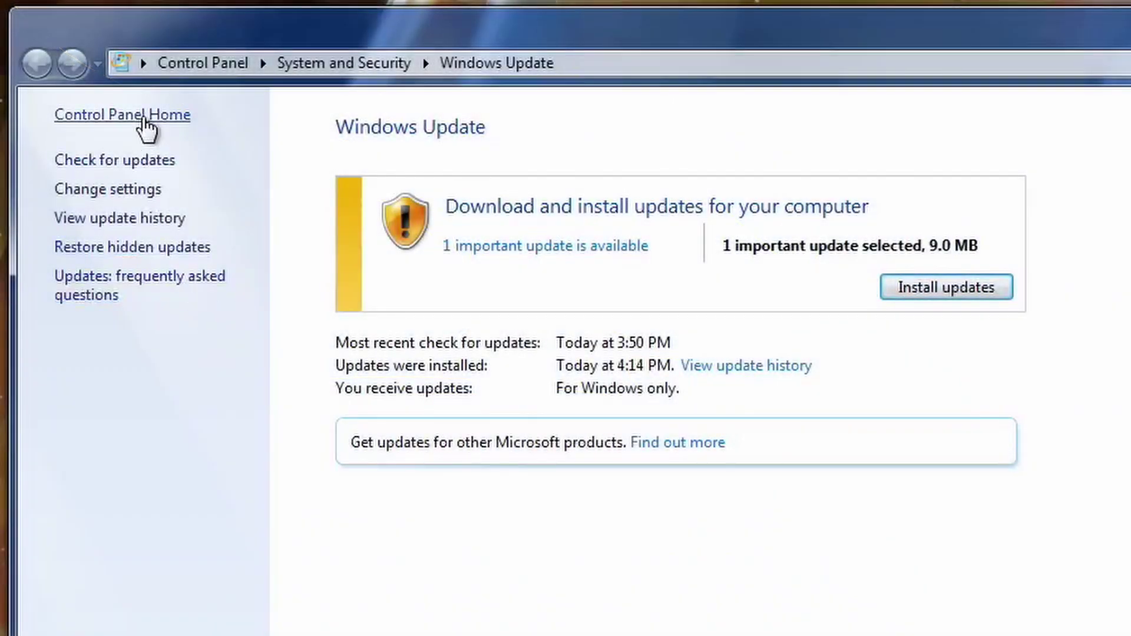
- Install the six newly found important updates, including the 2020-01 rollup, and restart the computer
{"action": "left_click", "coordinate": [99, 163]}
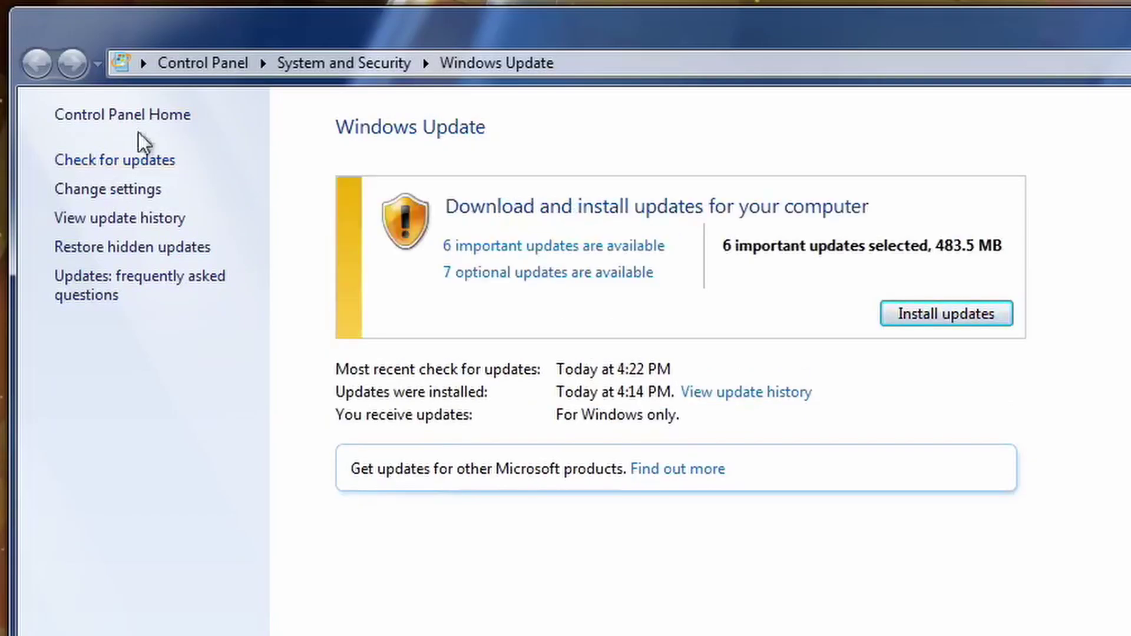
{"action": "left_click", "coordinate": [621, 251]}
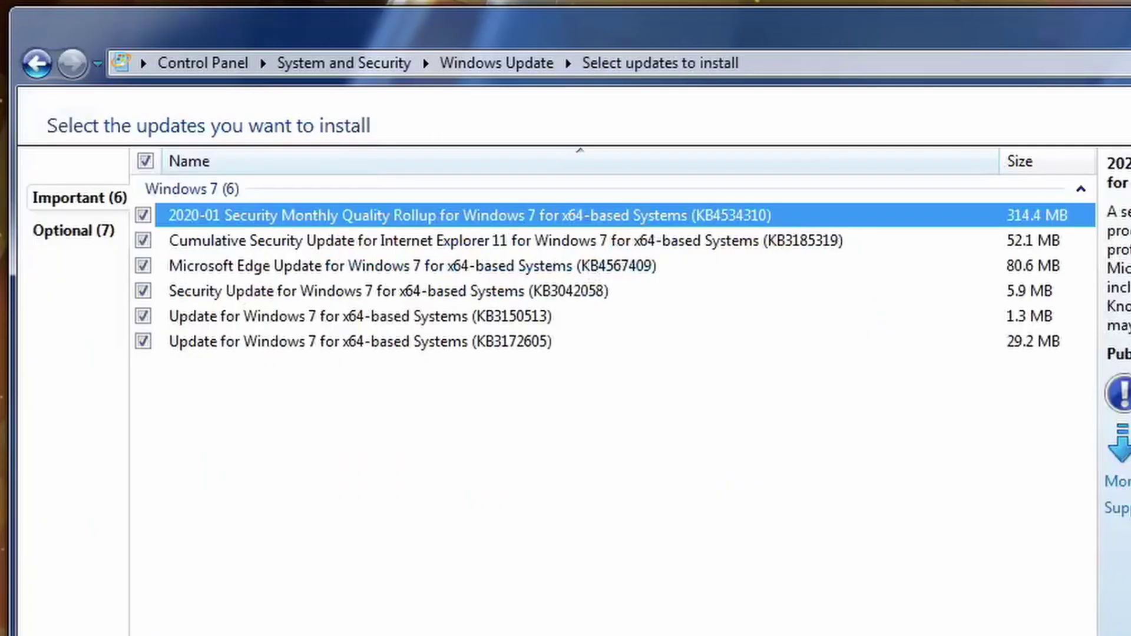
{"action": "key", "text": "Return"}
{"action": "left_click", "coordinate": [975, 319]}
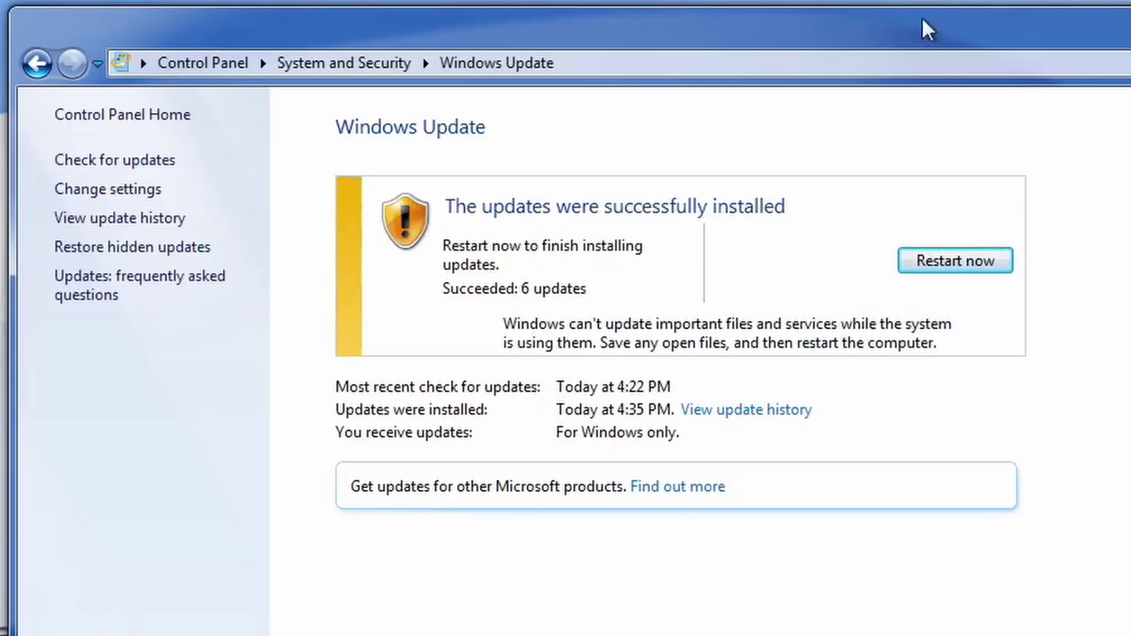
{"action": "left_click", "coordinate": [914, 257]}
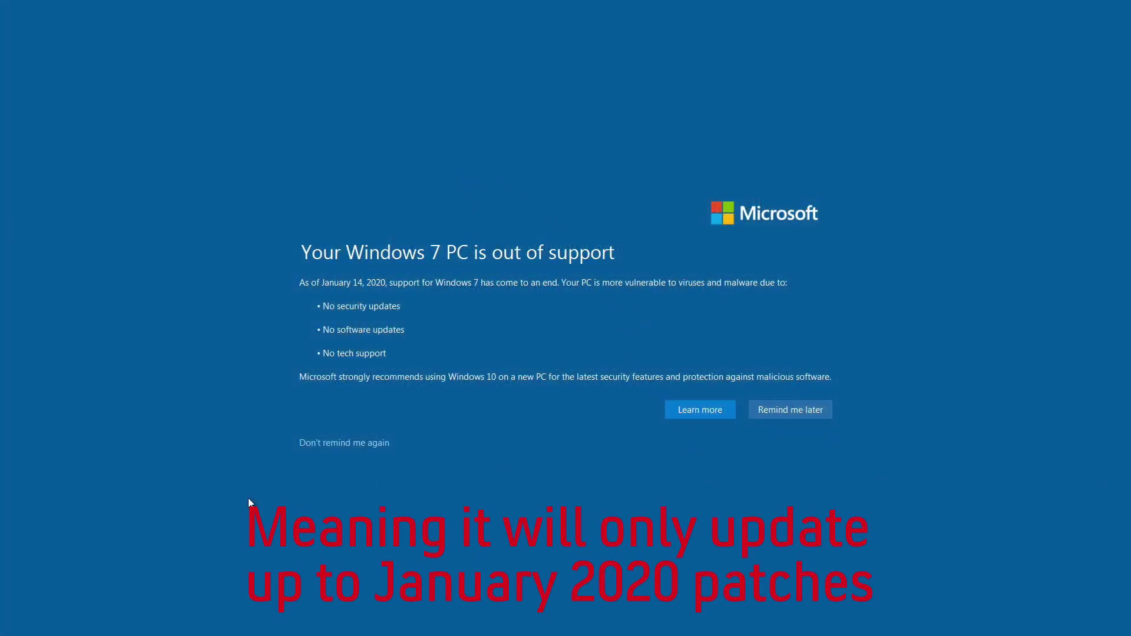
- Dismiss the Windows 7 out-of-support notice and try closing Edge from its taskbar button
{"action": "left_click", "coordinate": [382, 439]}
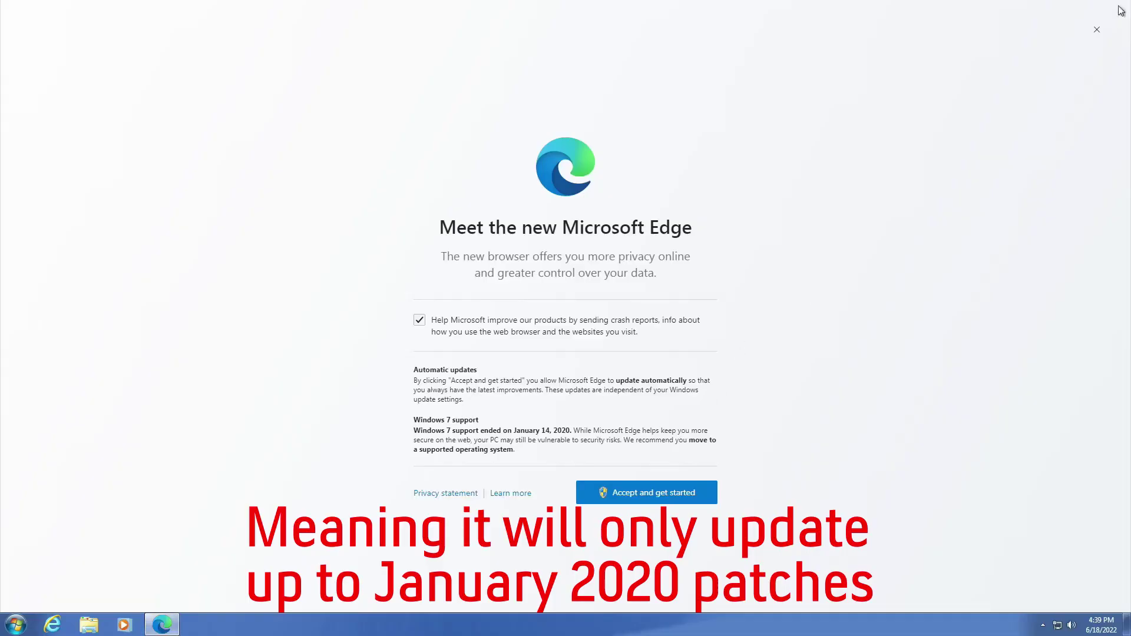
{"action": "right_click", "coordinate": [162, 624]}
{"action": "left_click", "coordinate": [172, 596]}
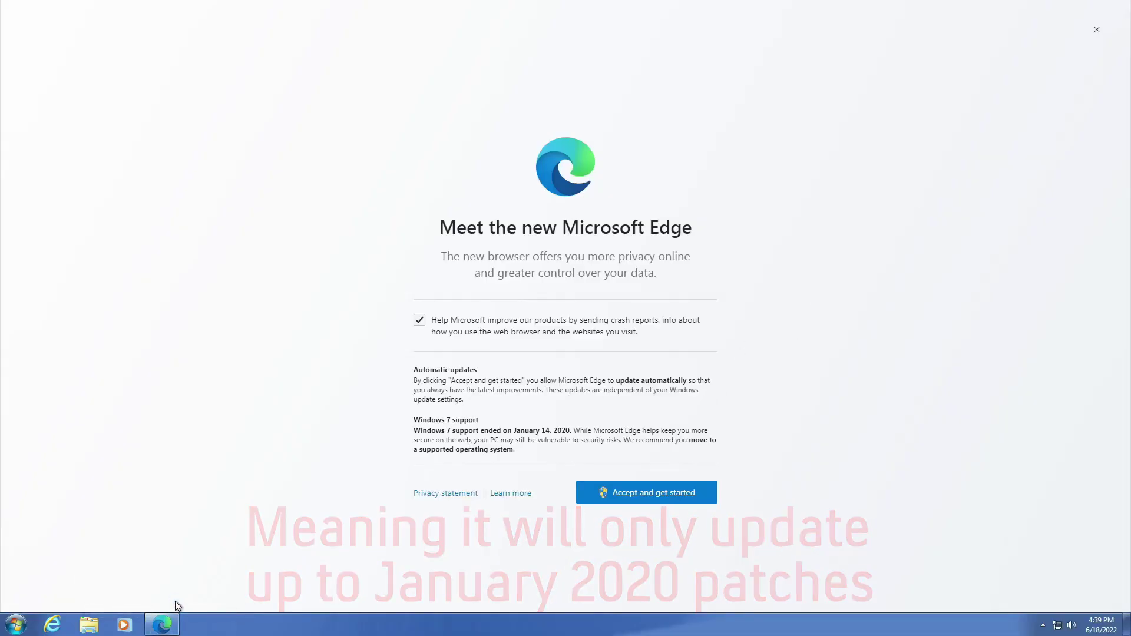
- End the Microsoft Edge welcome window task from Task Manager's Applications tab
{"action": "right_click", "coordinate": [578, 625]}
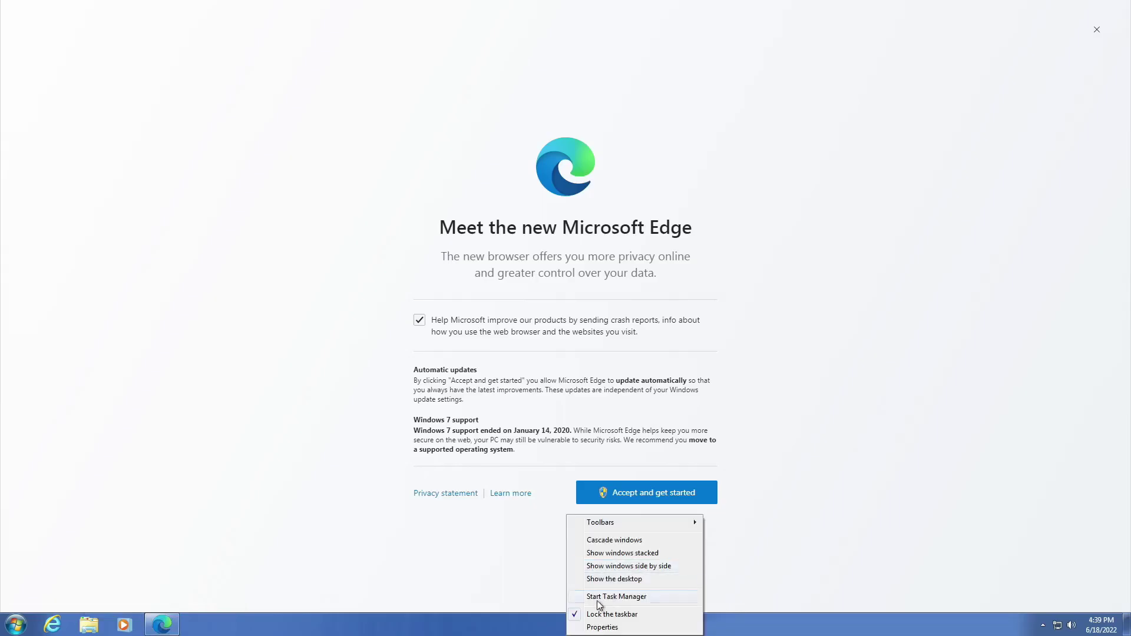
{"action": "left_click", "coordinate": [596, 600]}
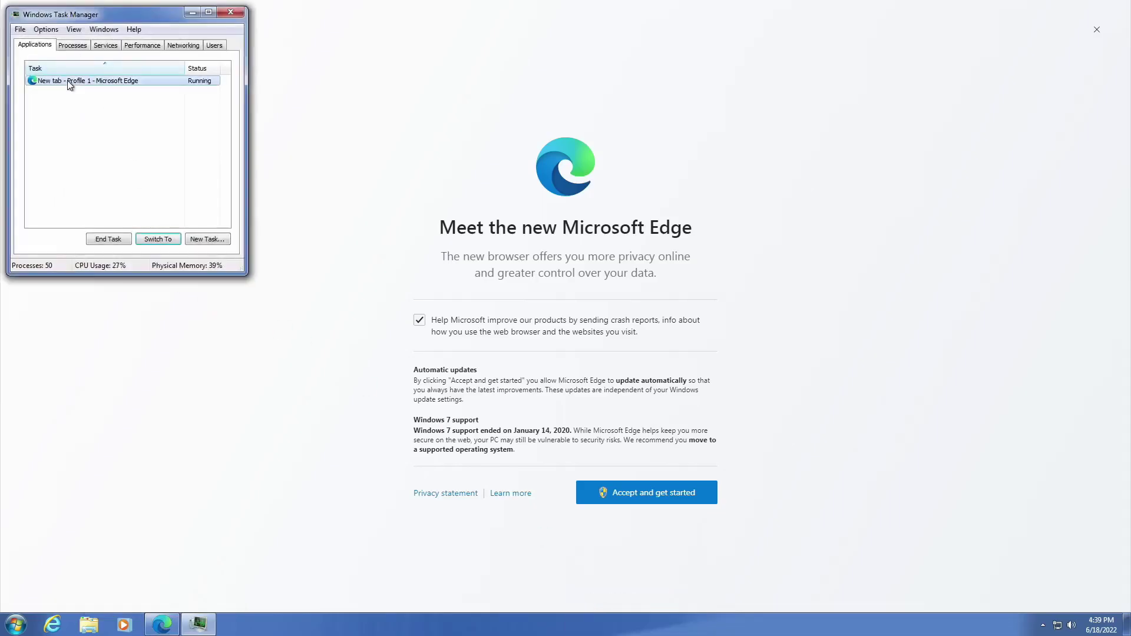
{"action": "left_click", "coordinate": [108, 239]}
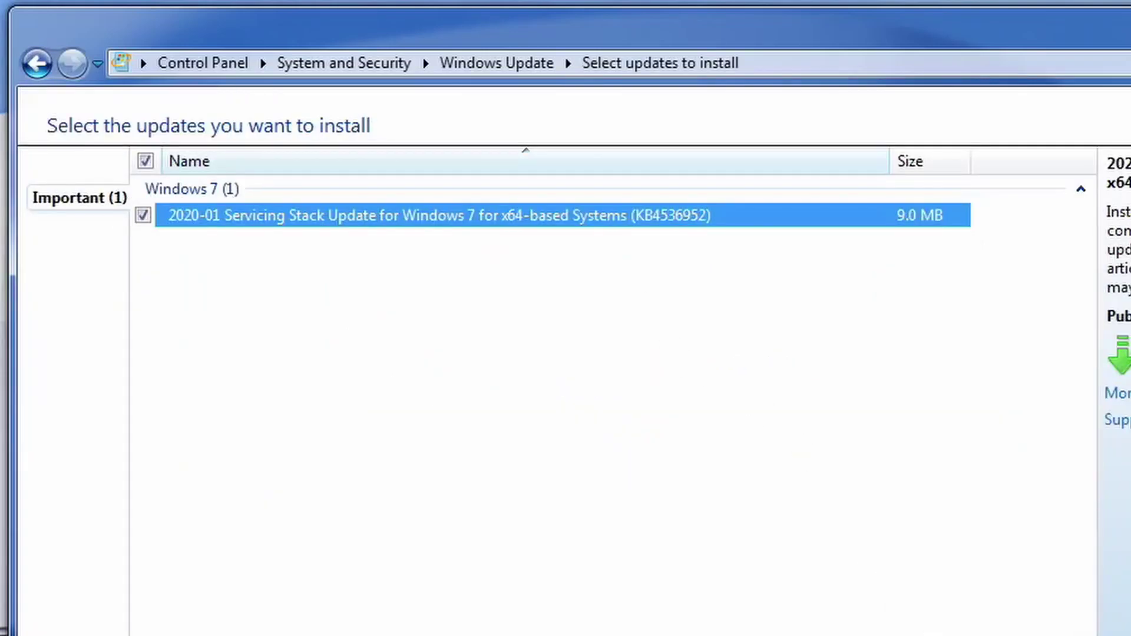
- Install the KB4536952 servicing stack update, then select and install all seven optional updates
{"action": "left_click", "coordinate": [1096, 458]}
{"action": "left_click", "coordinate": [970, 285]}
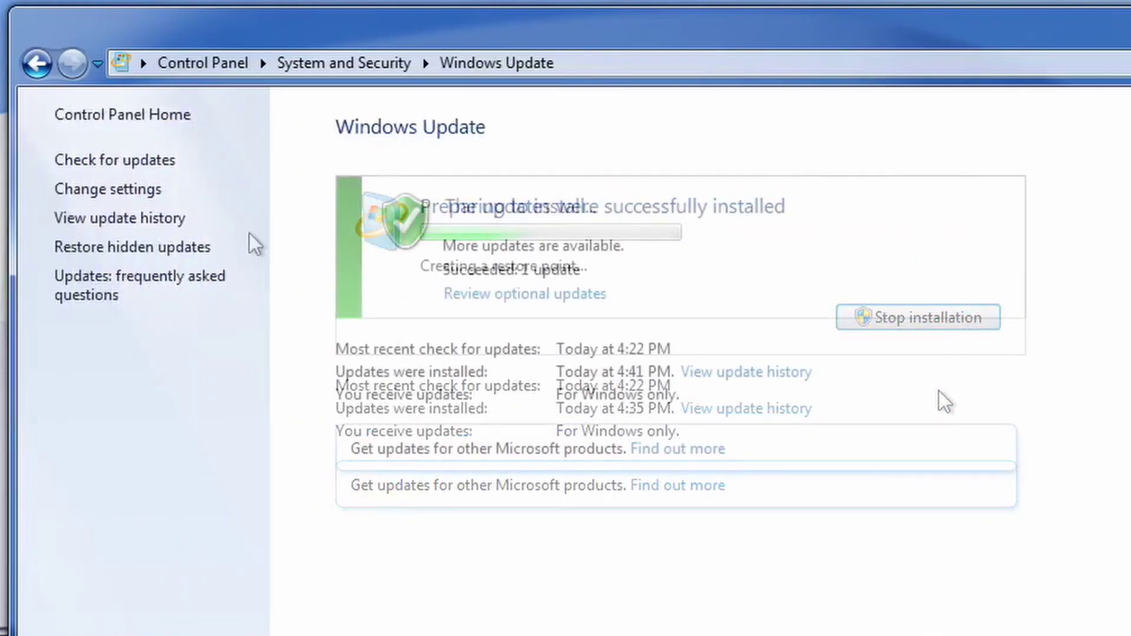
{"action": "left_click", "coordinate": [138, 160]}
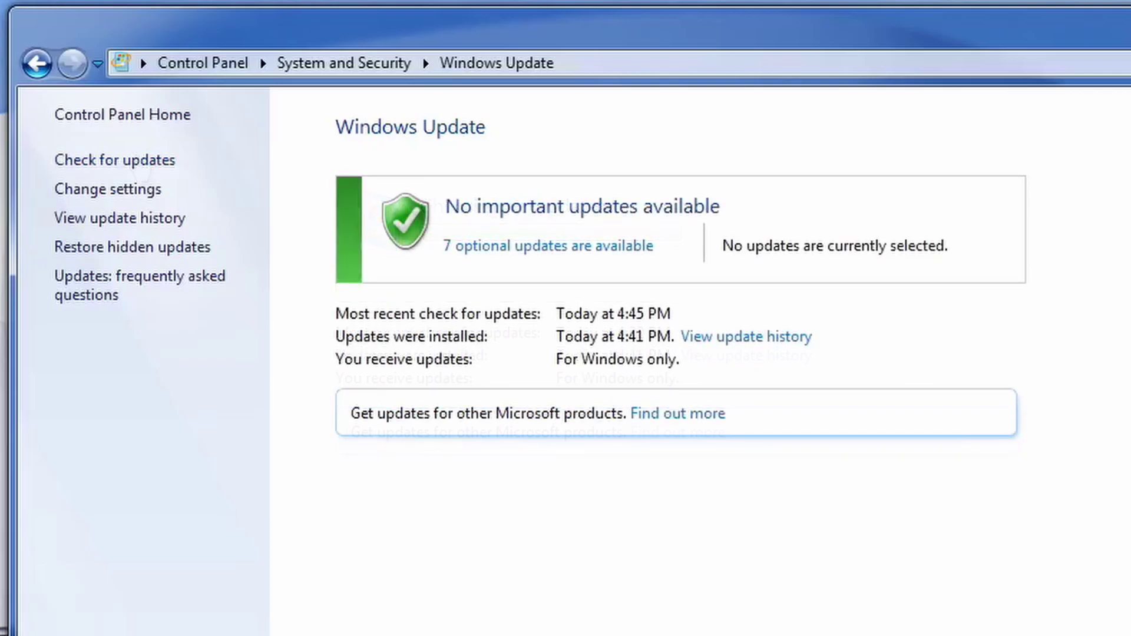
{"action": "left_click", "coordinate": [571, 247]}
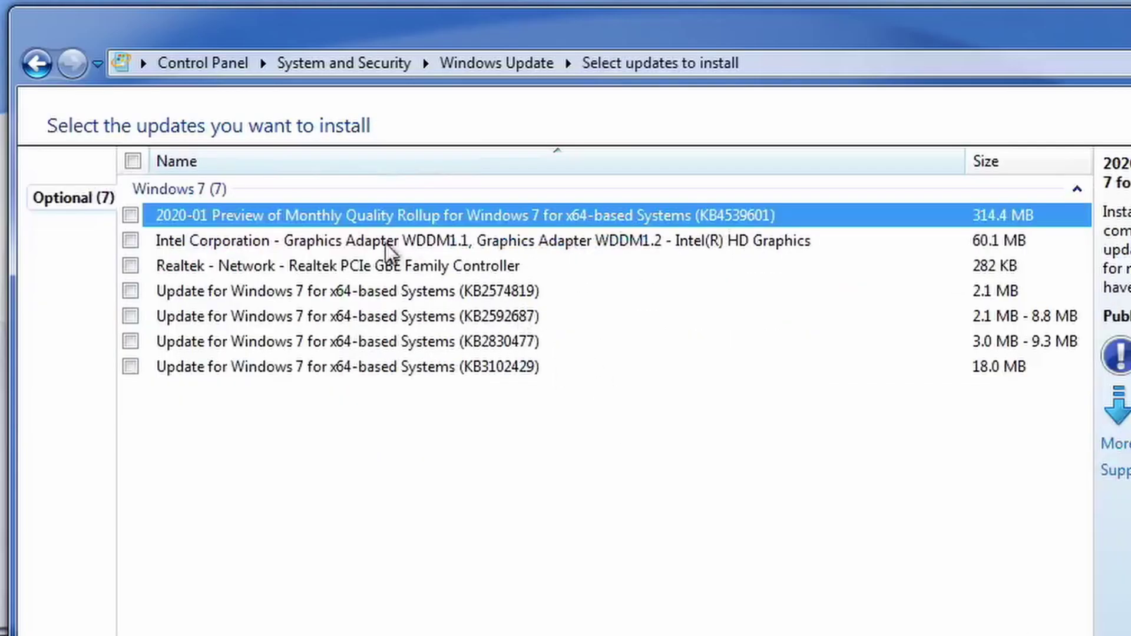
{"action": "left_click", "coordinate": [133, 160]}
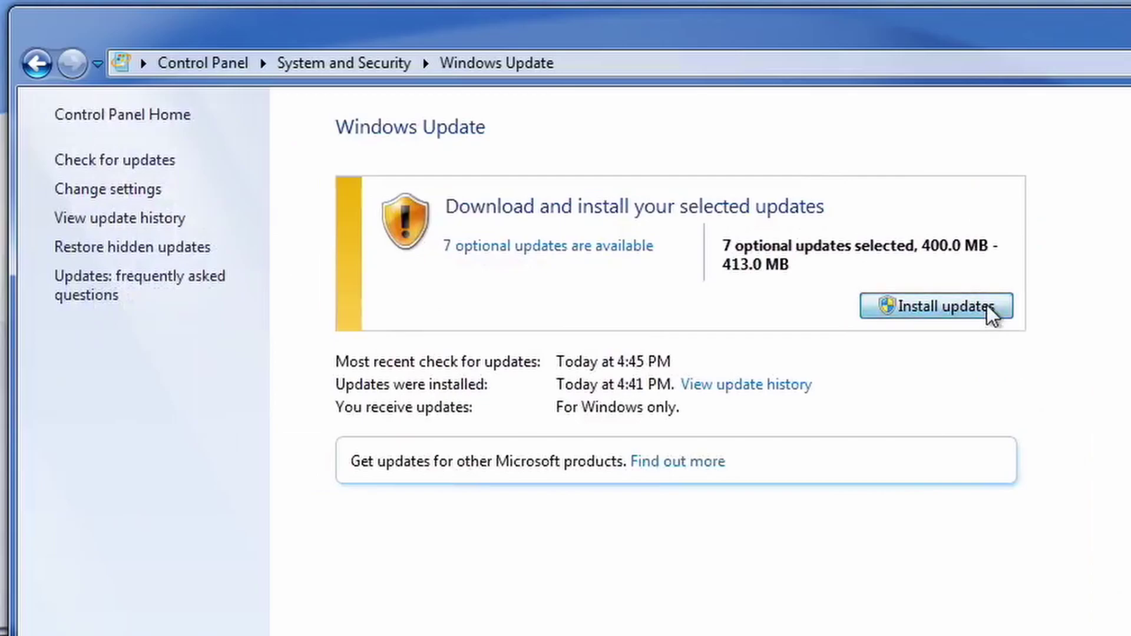
{"action": "left_click", "coordinate": [988, 305]}
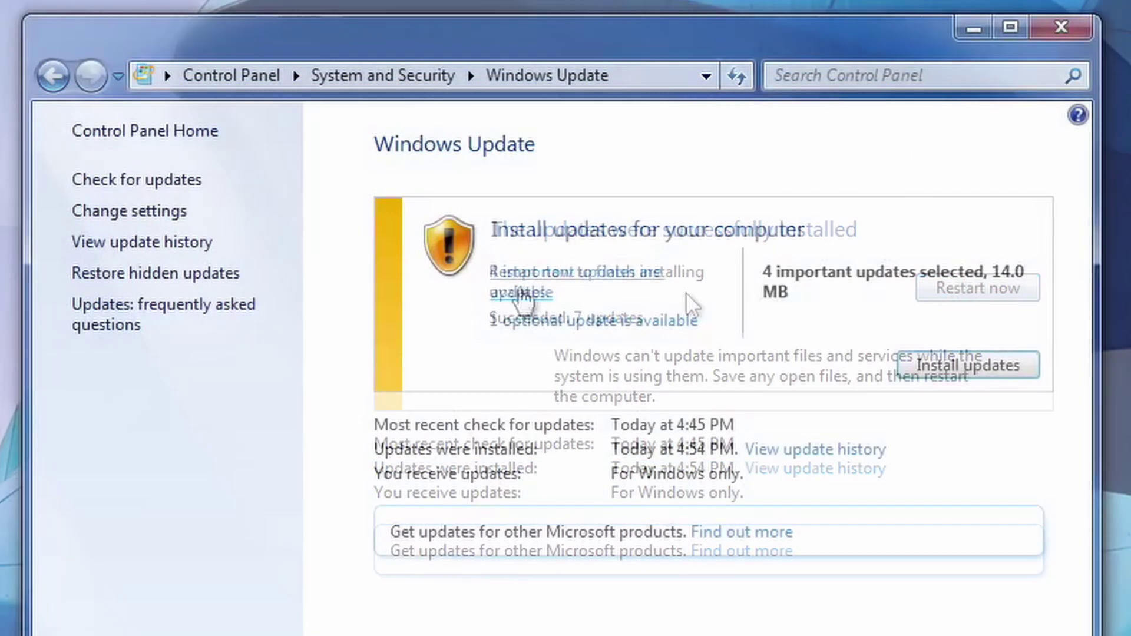
- Install the ten newly found important updates and restart to finish
{"action": "left_click", "coordinate": [182, 181]}
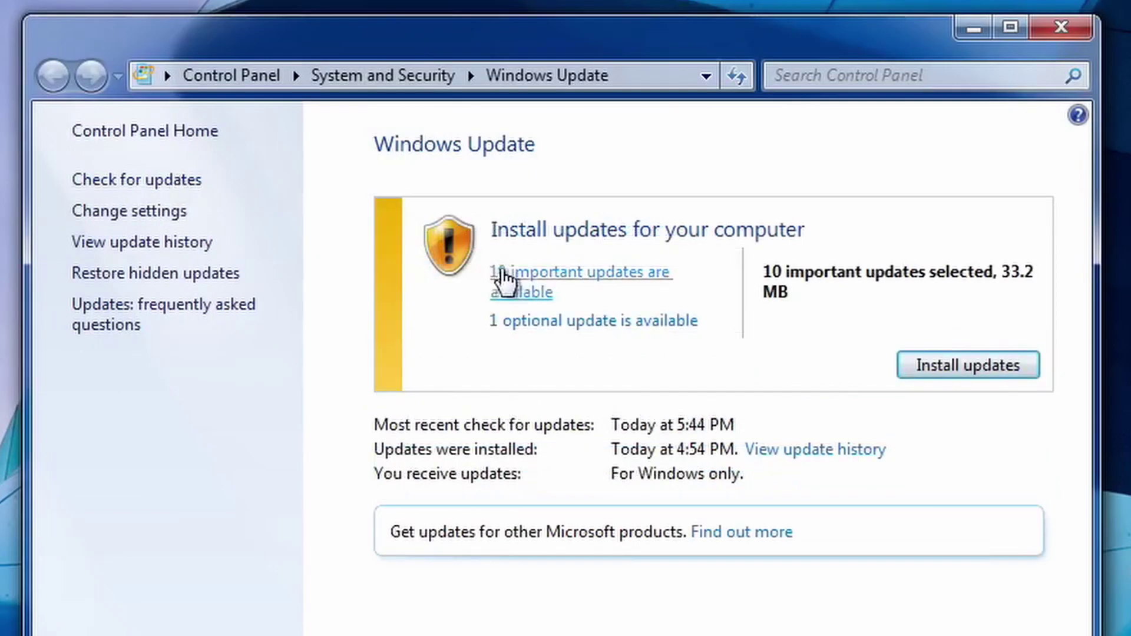
{"action": "left_click", "coordinate": [499, 280]}
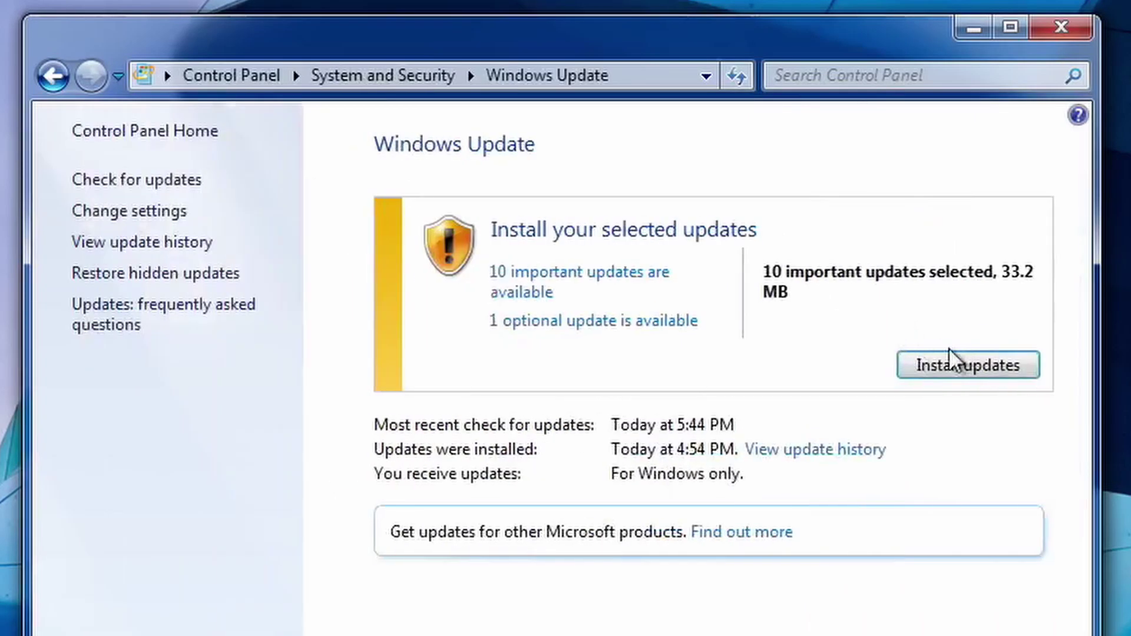
{"action": "left_click", "coordinate": [966, 364]}
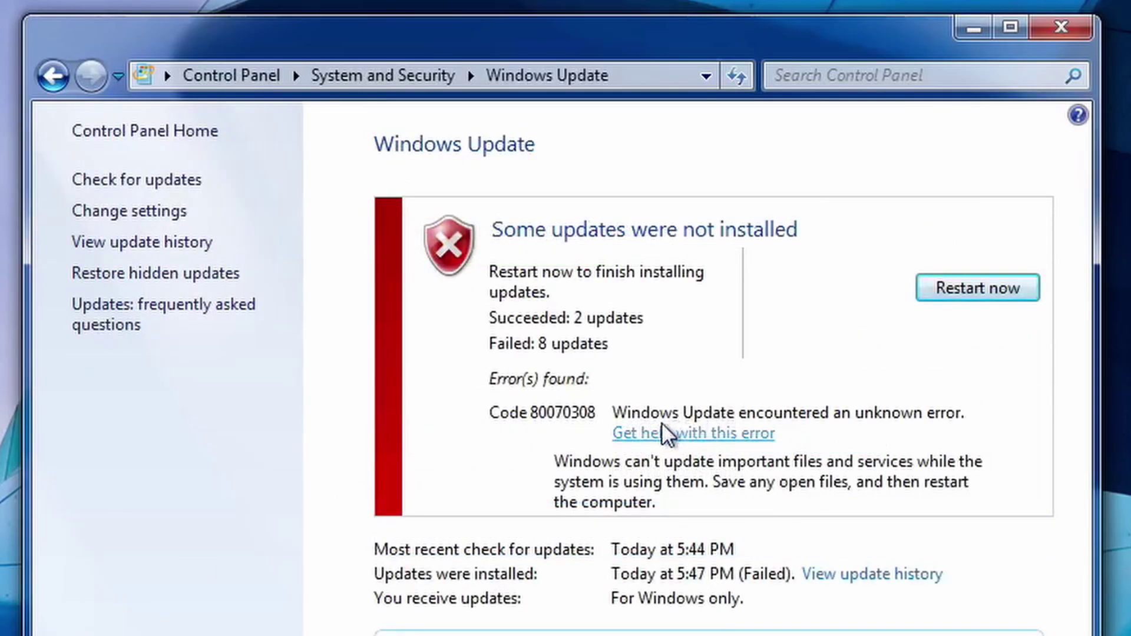
{"action": "left_click", "coordinate": [939, 289]}
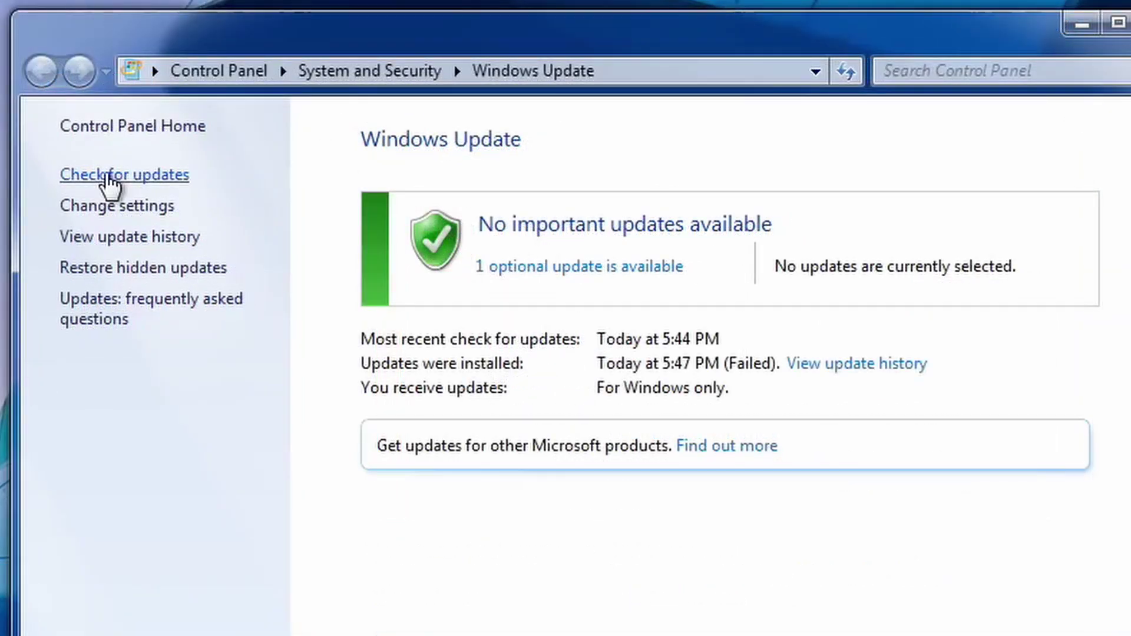
- Check for updates and install the seven important updates found
{"action": "left_click", "coordinate": [109, 177]}
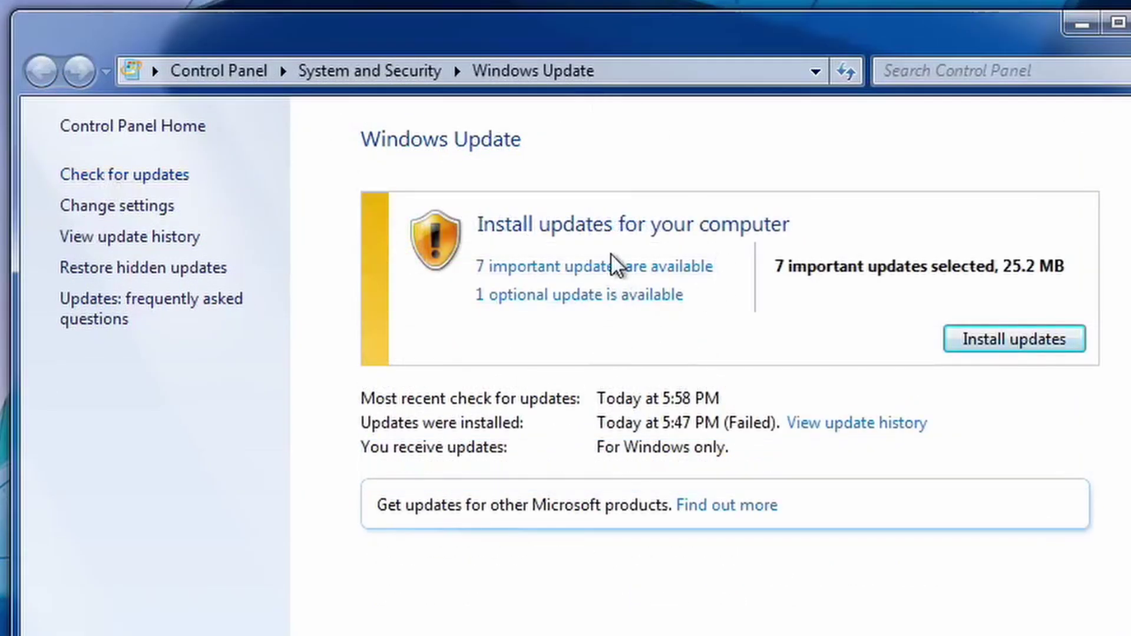
{"action": "left_click", "coordinate": [613, 266]}
{"action": "left_click", "coordinate": [1006, 437]}
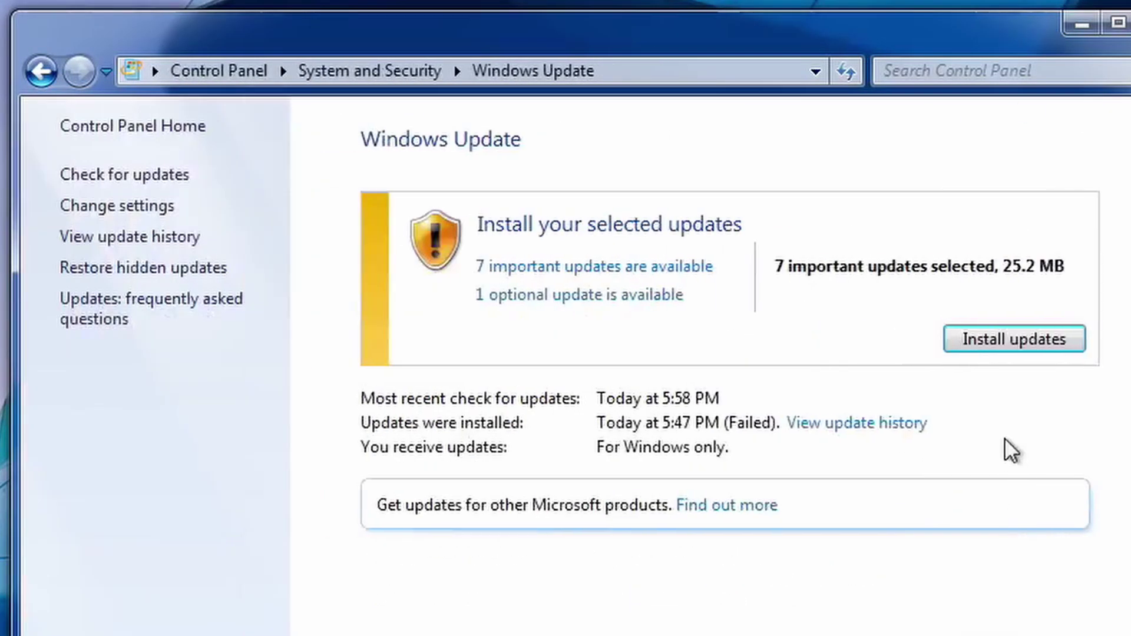
{"action": "left_click", "coordinate": [1023, 347]}
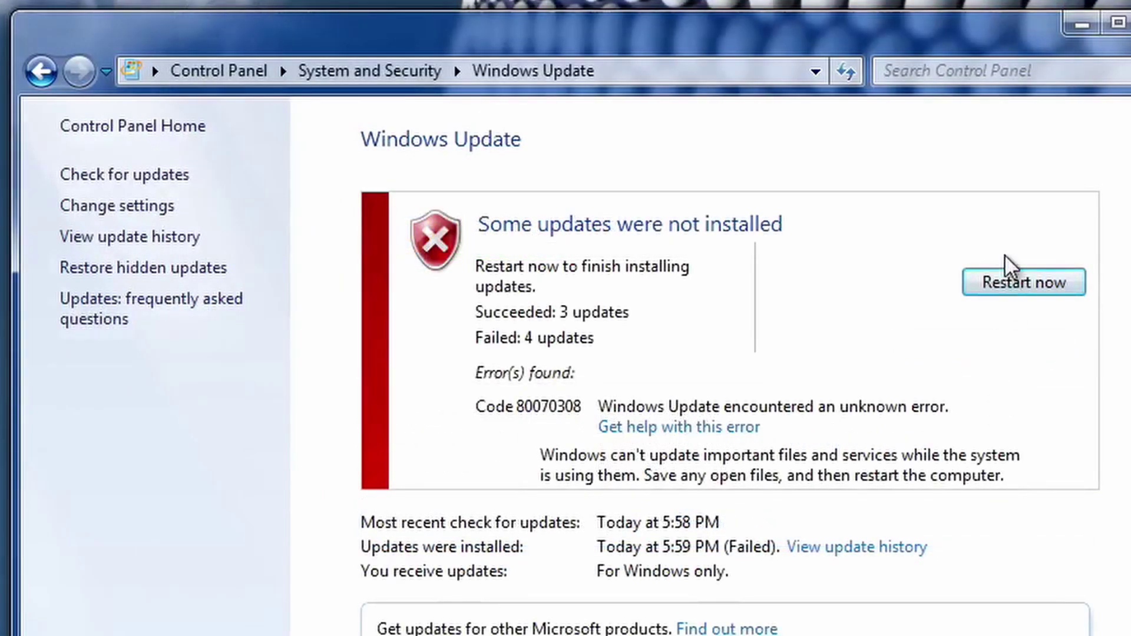
- After restarting, check again and install the remaining four important updates
{"action": "left_click", "coordinate": [151, 177]}
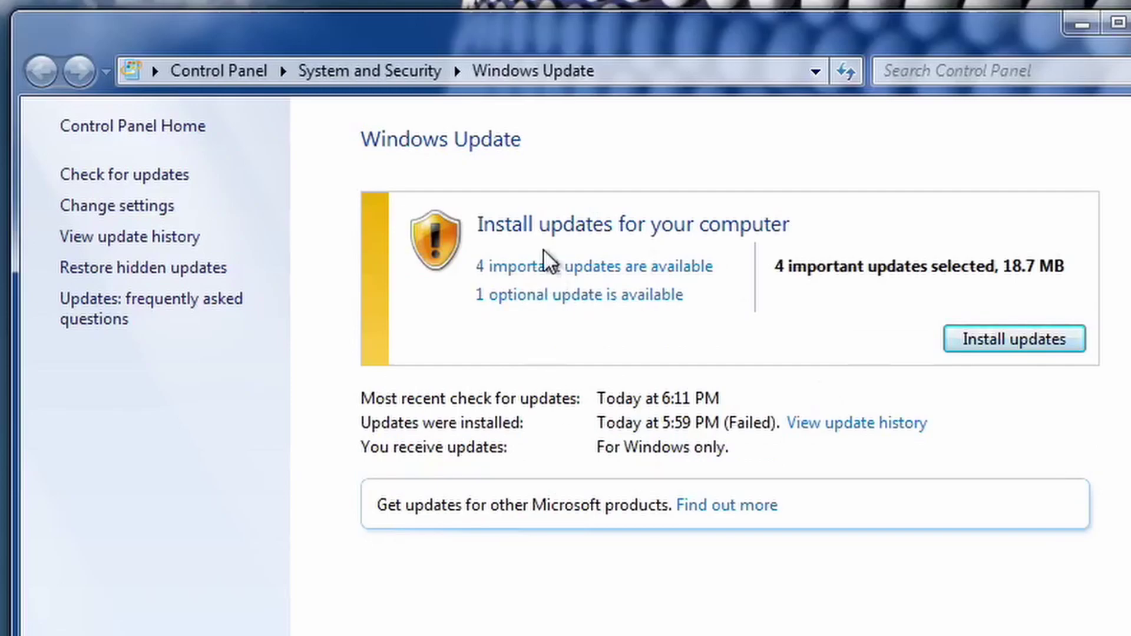
{"action": "left_click", "coordinate": [552, 260]}
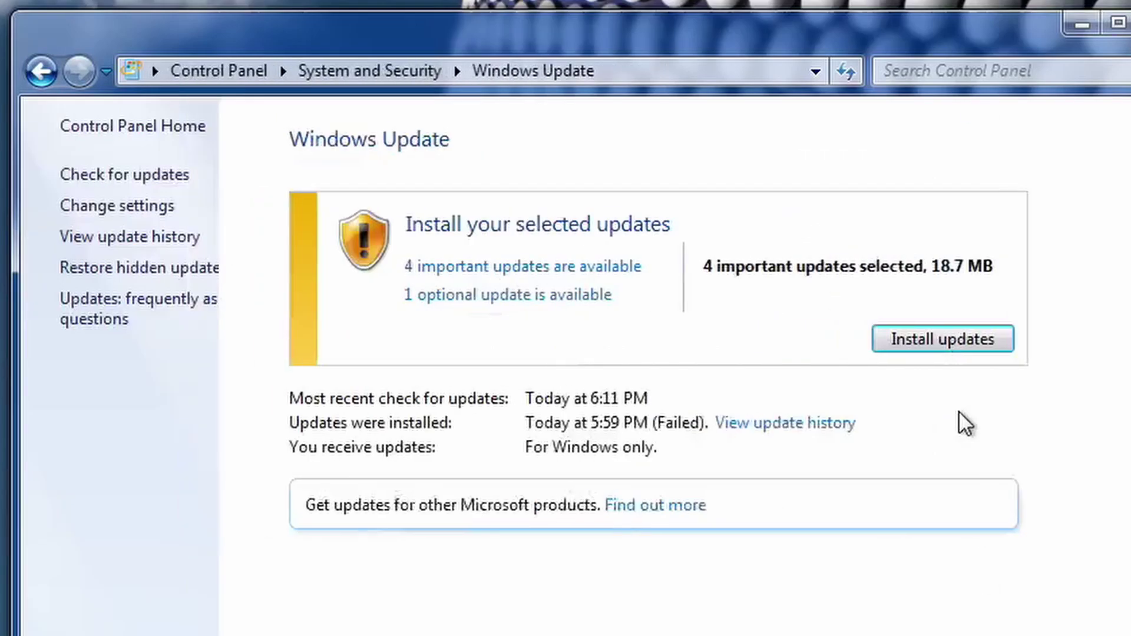
{"action": "left_click", "coordinate": [983, 345]}
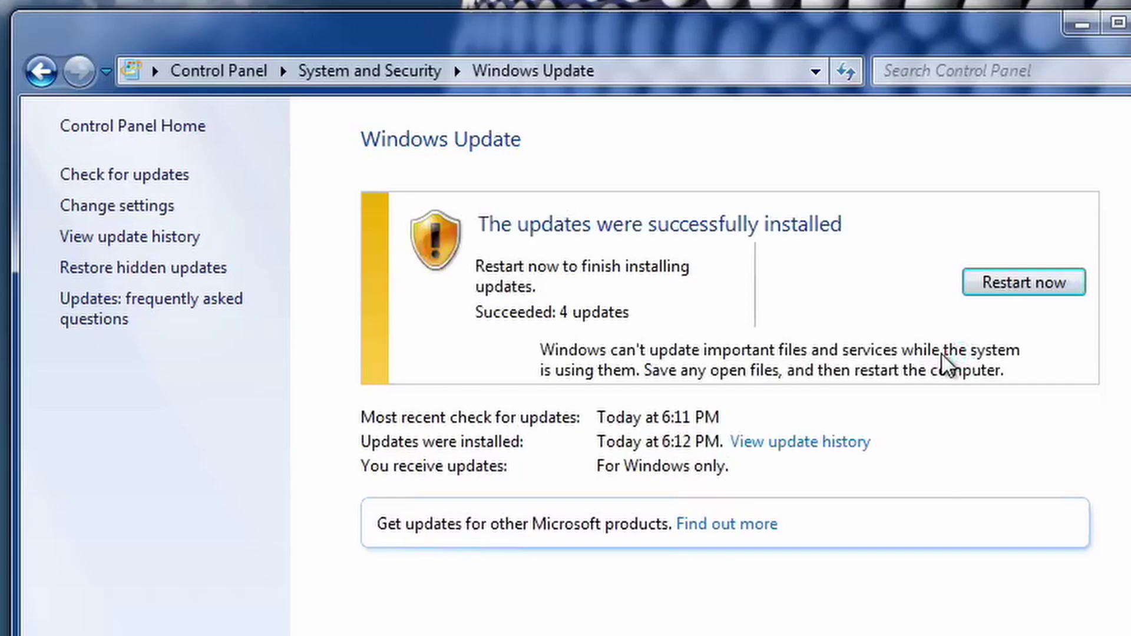
- Install the optional 2020-01 Preview rollup KB4539601, restart, and check for updates again
{"action": "left_click", "coordinate": [1023, 282]}
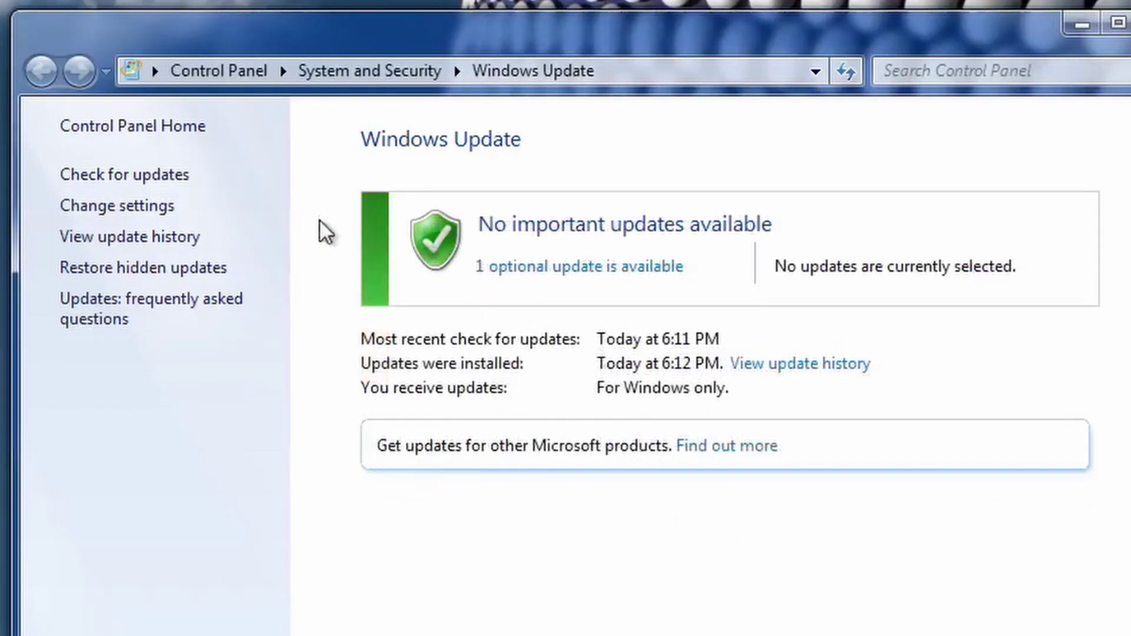
{"action": "left_click", "coordinate": [158, 176]}
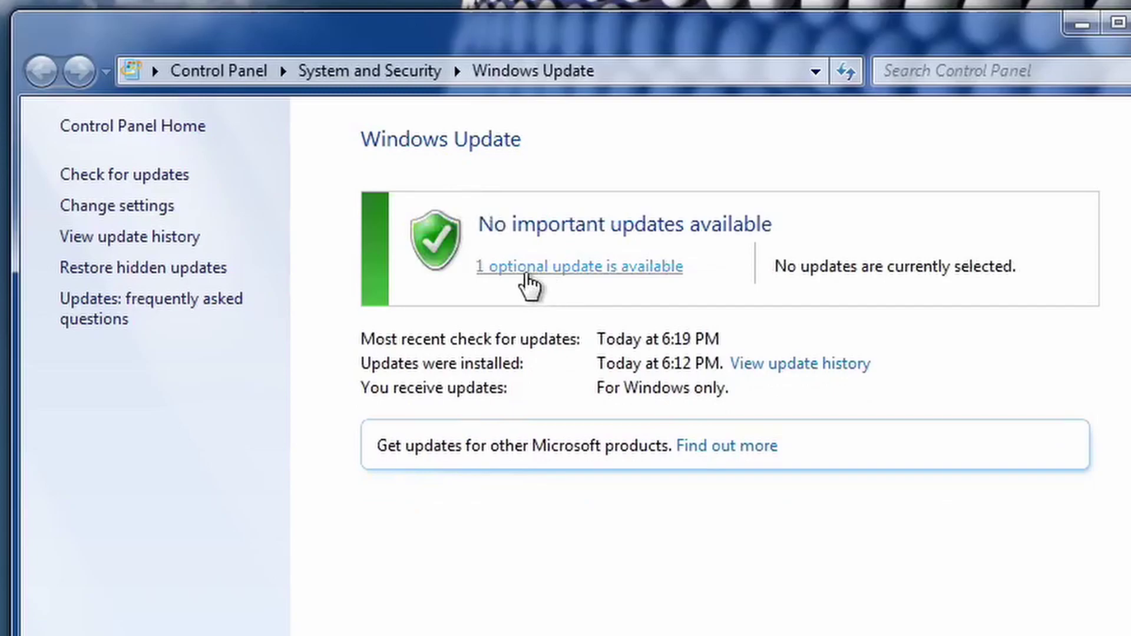
{"action": "left_click", "coordinate": [528, 265]}
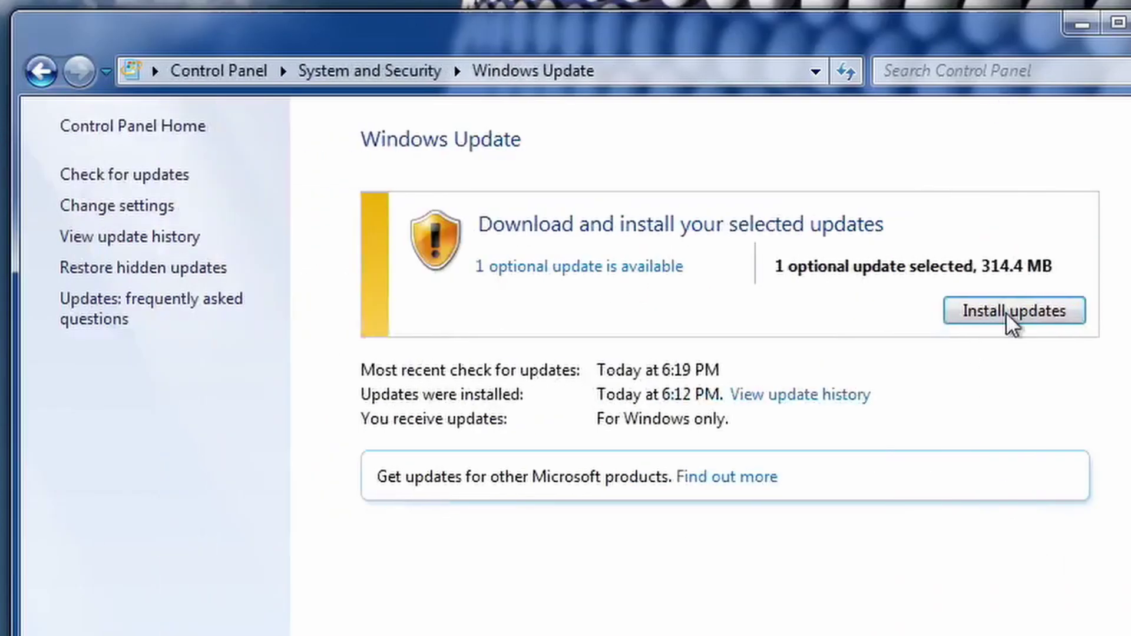
{"action": "left_click", "coordinate": [1005, 311]}
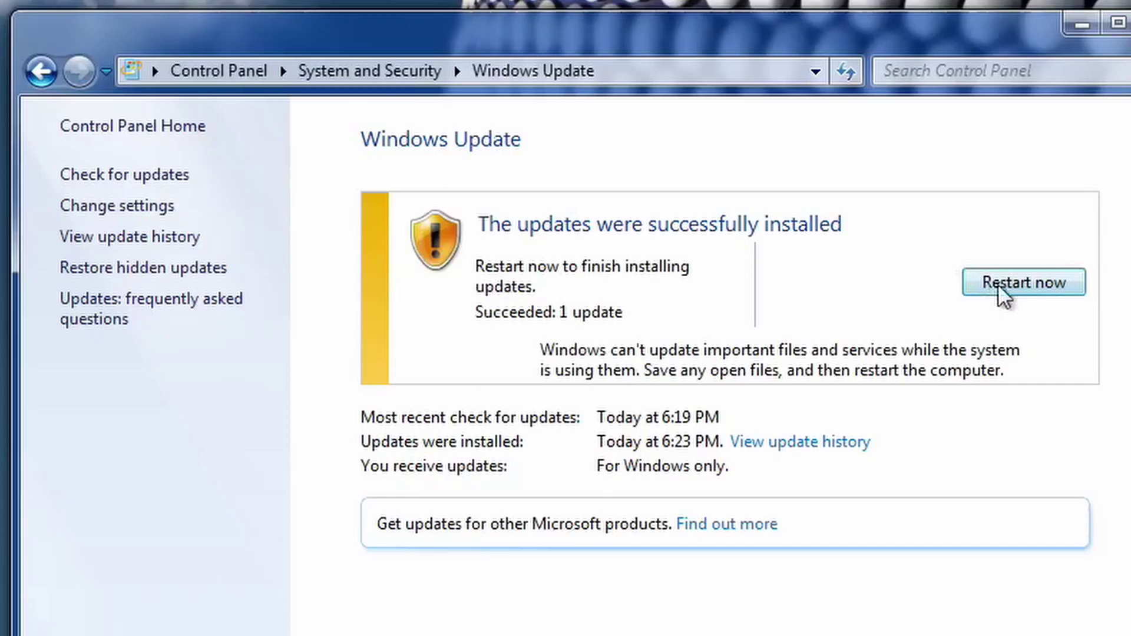
{"action": "left_click", "coordinate": [1038, 285]}
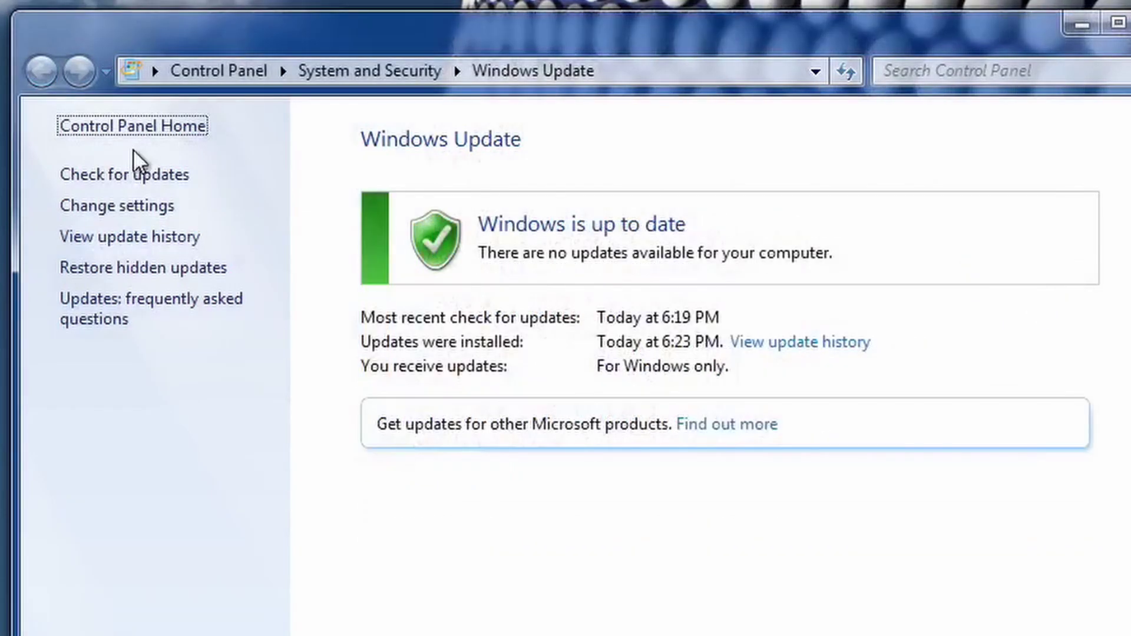
{"action": "left_click", "coordinate": [130, 175]}
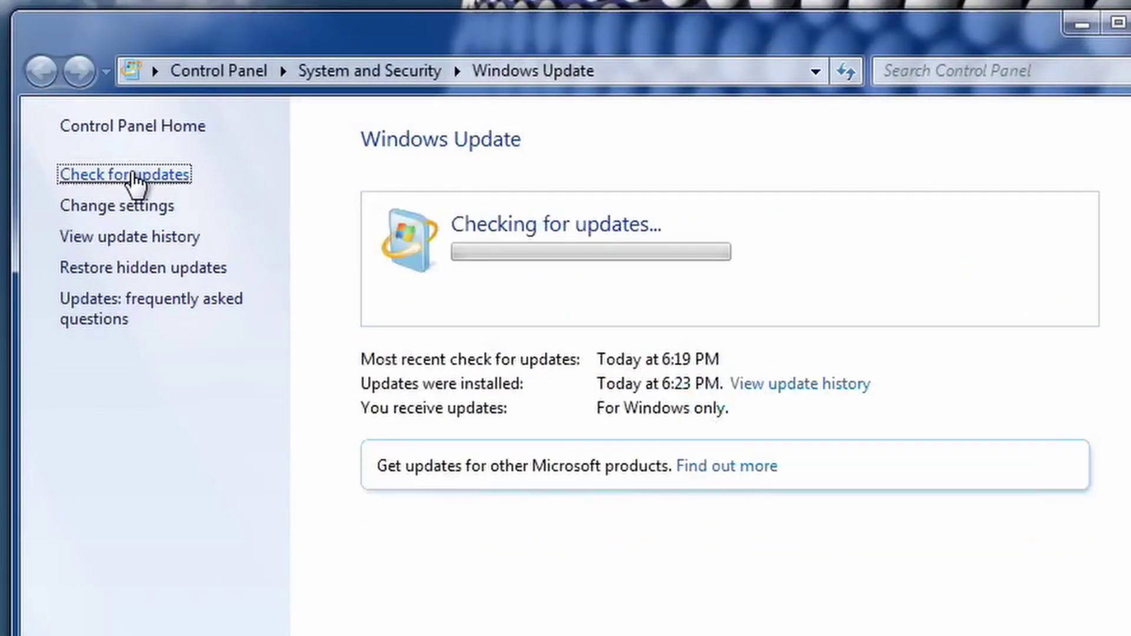